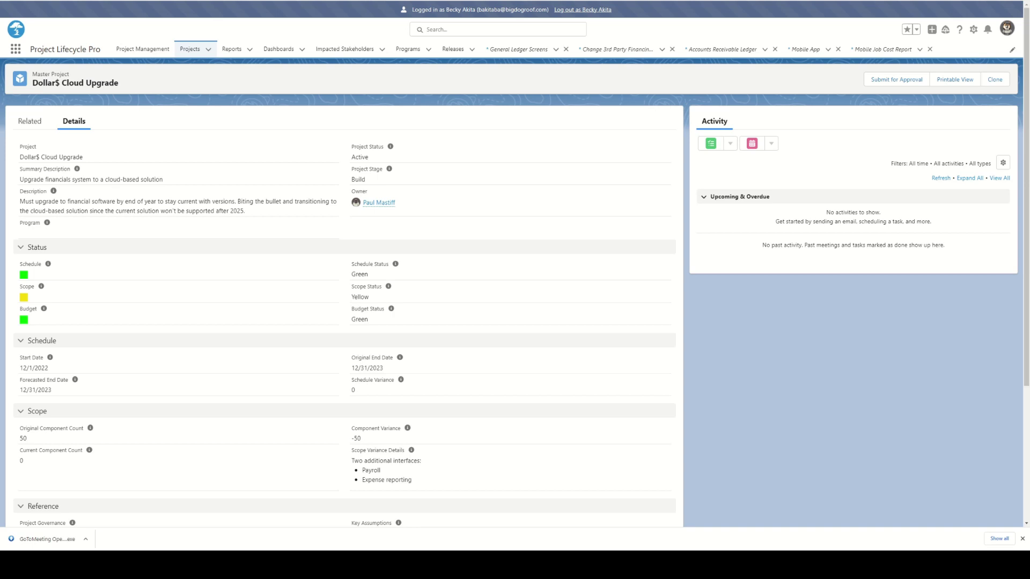
Start a new project component of the Enhancement record type from the Dollar$ Cloud Upgrade project's related records
left_click(29, 121)
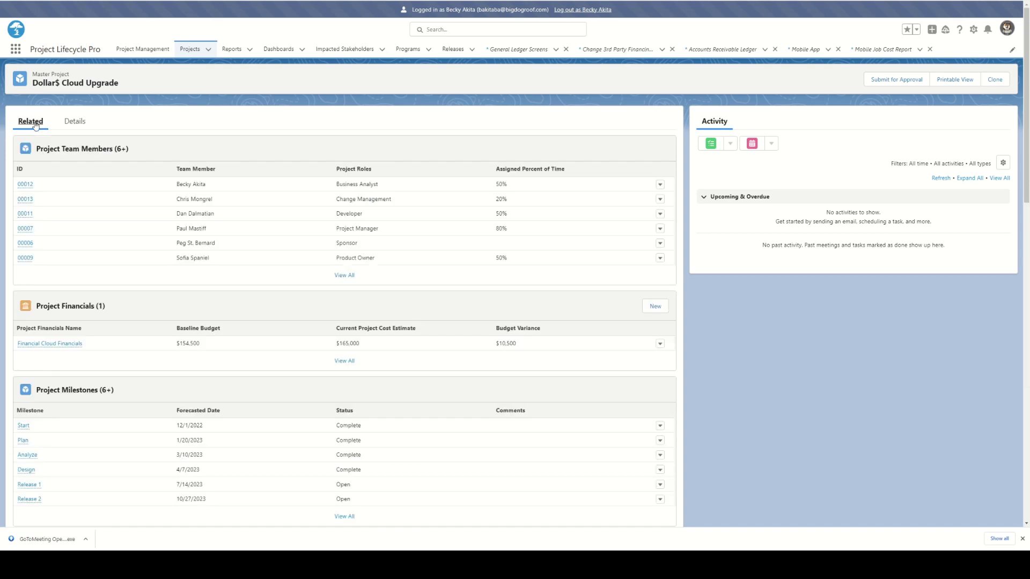
scroll(170, 209, "down", 2)
scroll(169, 209, "down", 8)
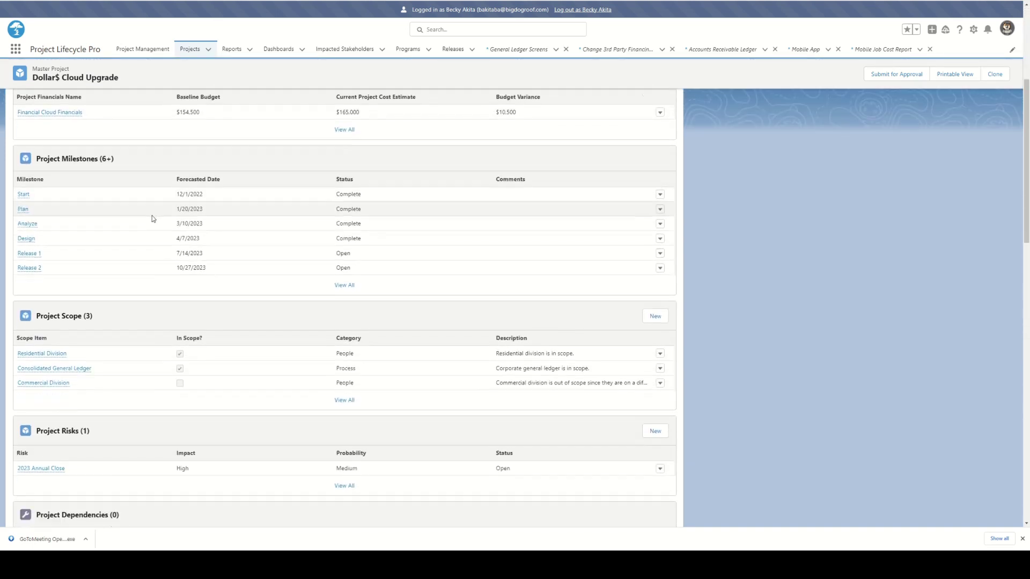
scroll(141, 227, "down", 2)
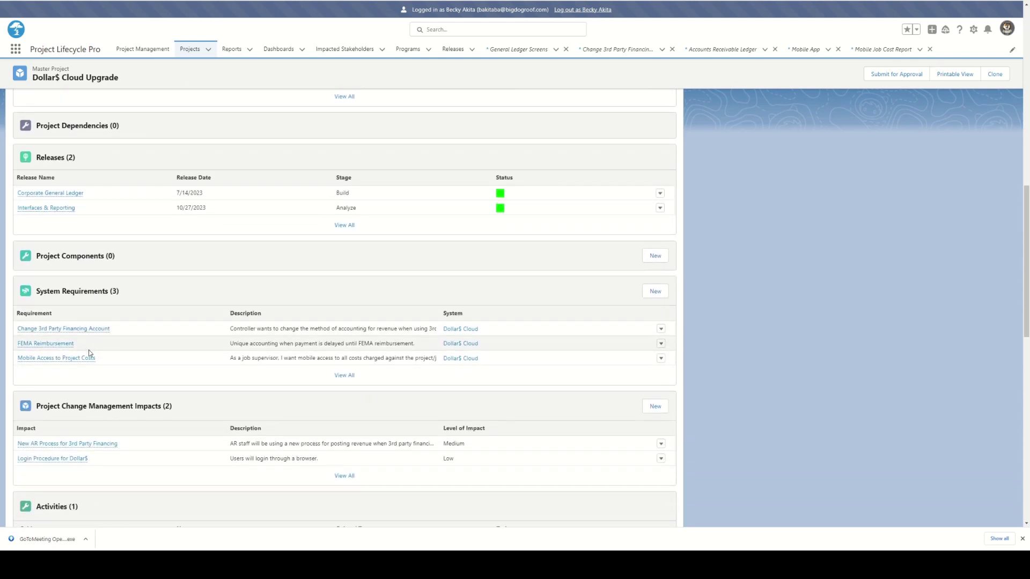
mouse_move(95, 365)
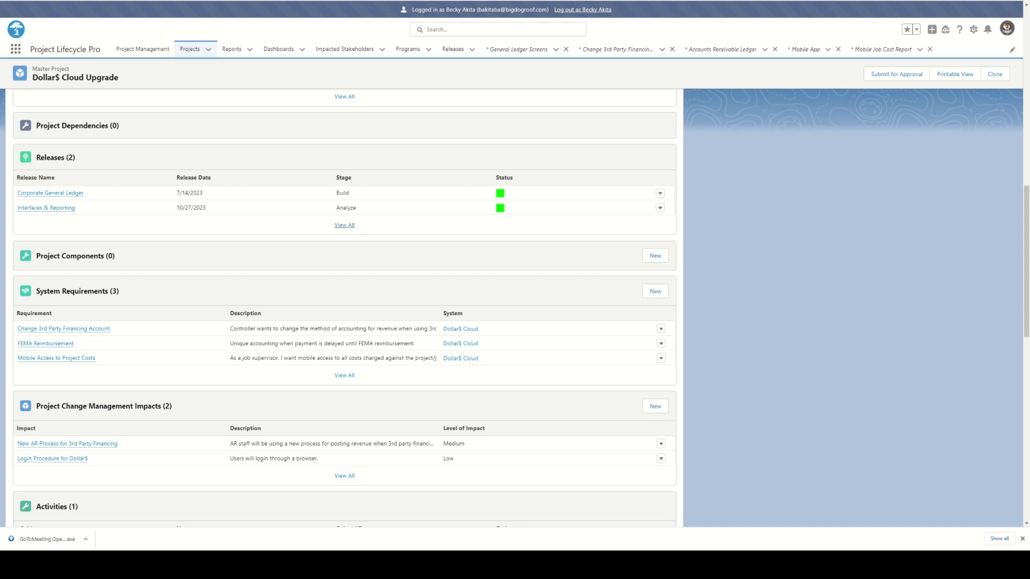
mouse_move(63, 329)
left_click(654, 256)
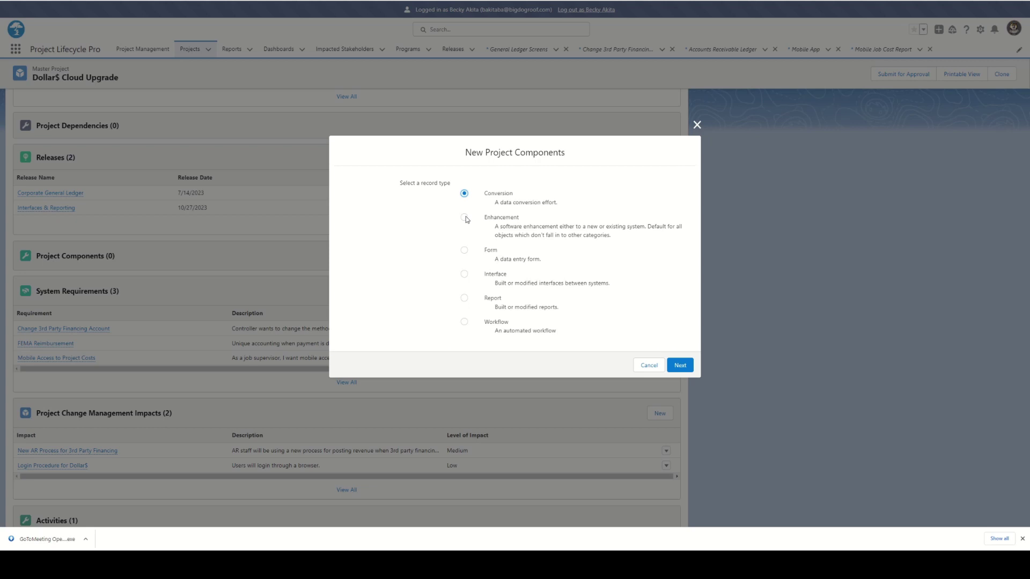
left_click(465, 218)
left_click(678, 368)
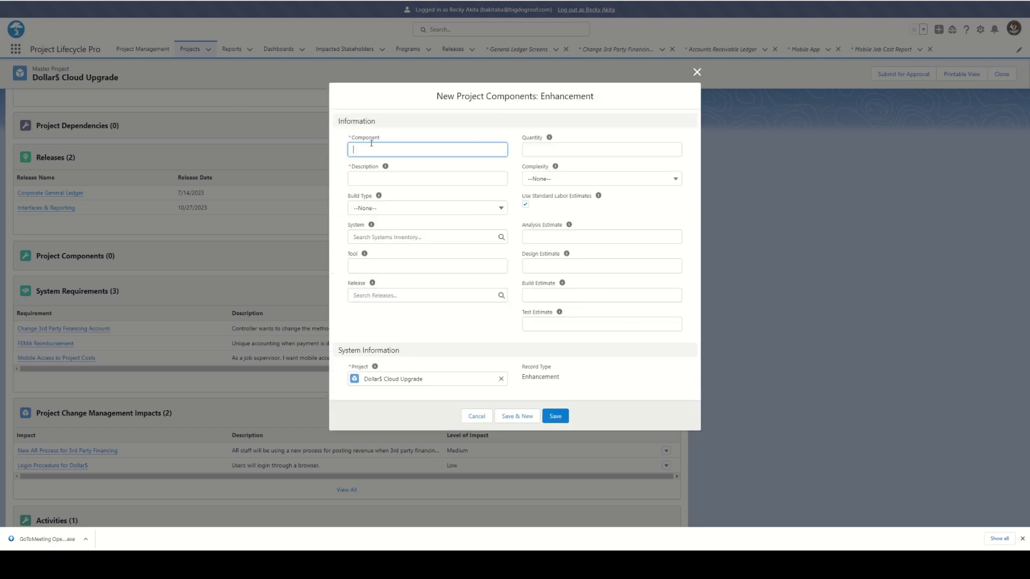
Name the component "Accounts Receivable Ledger", describe it as "Configuration changes to AR ledger" and set its build type to Modification
type("Accounts Receivable Ledger")
left_click(360, 174)
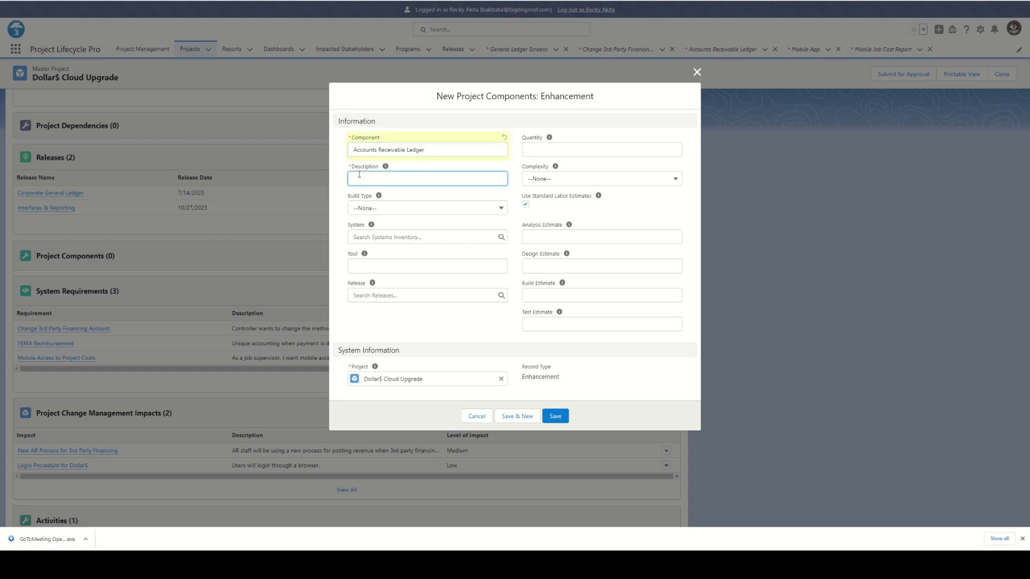
type("Configuration changes to AR ledger")
left_click(473, 209)
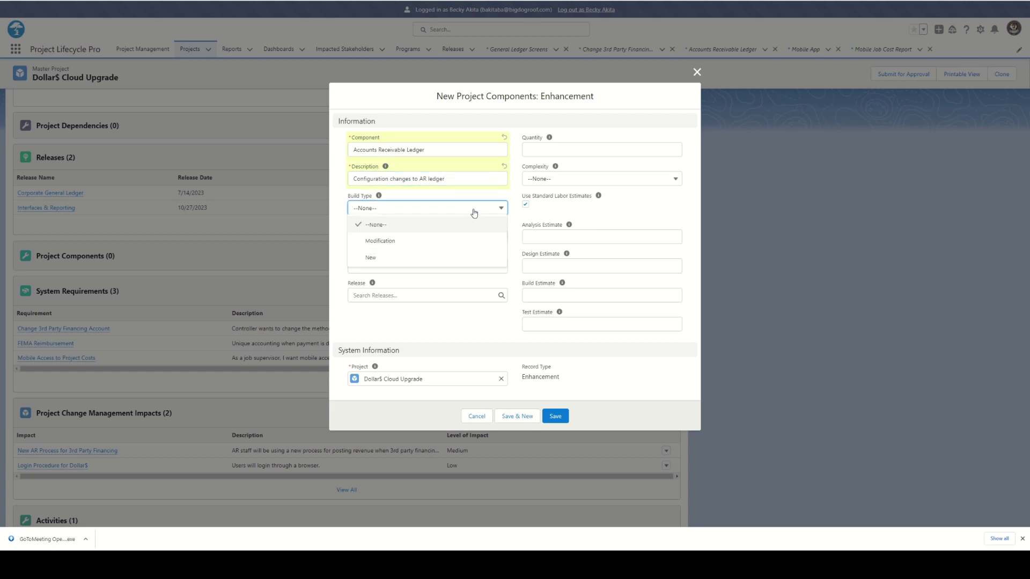
left_click(408, 245)
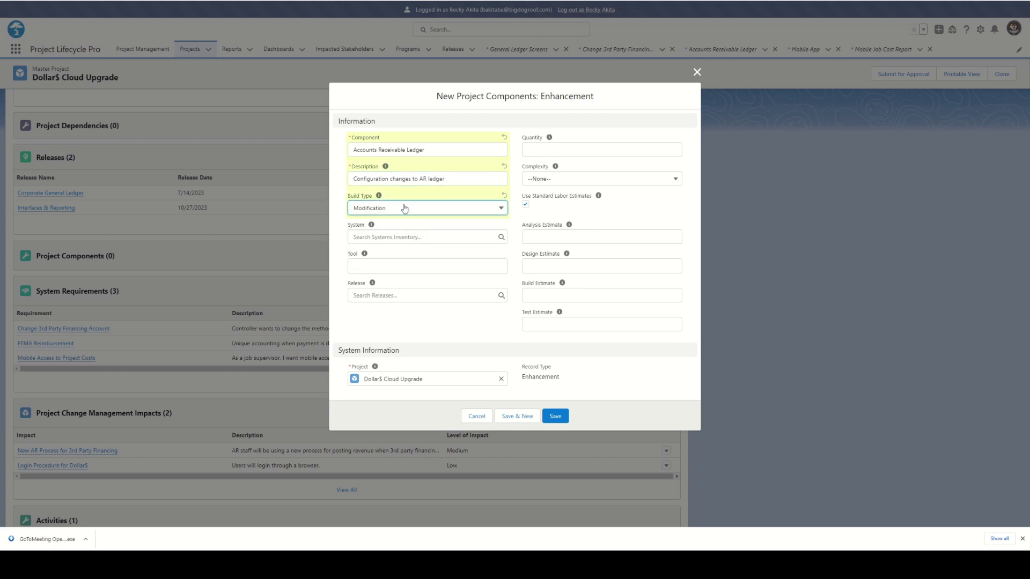
Assign the component to the Dollar$ Cloud system and the Corporate General Ledger release
left_click(406, 239)
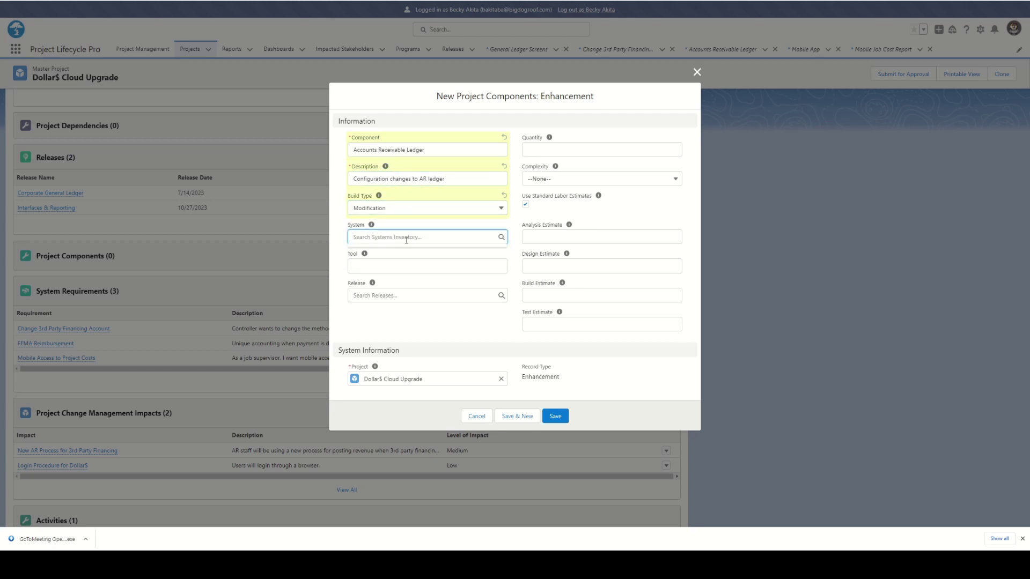
type("dollar")
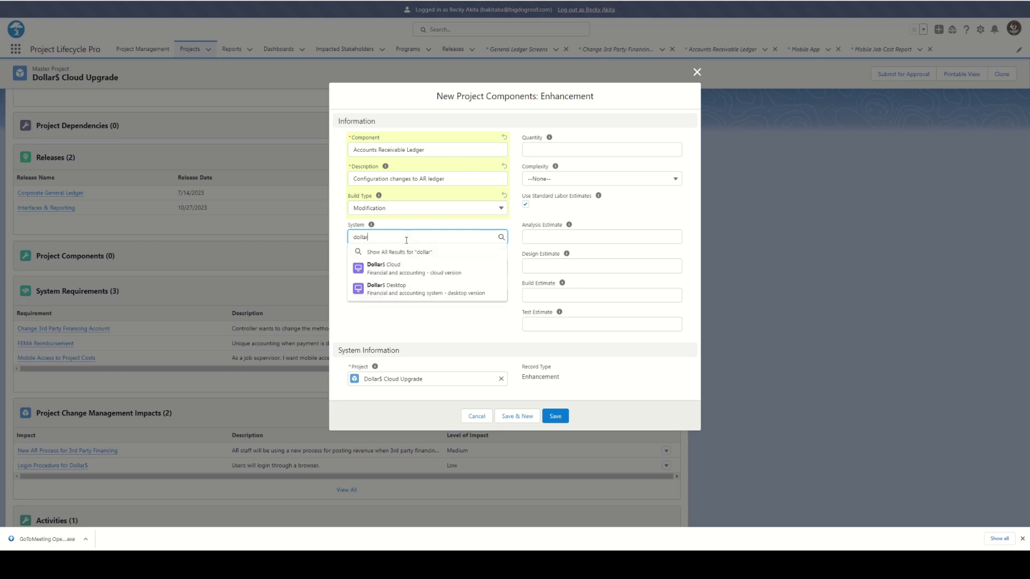
left_click(405, 269)
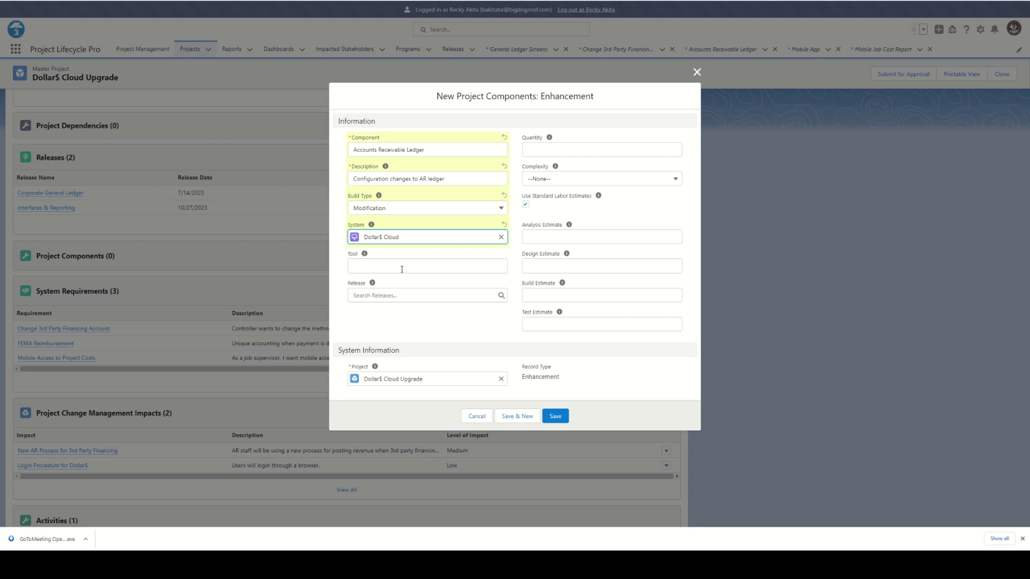
left_click(383, 296)
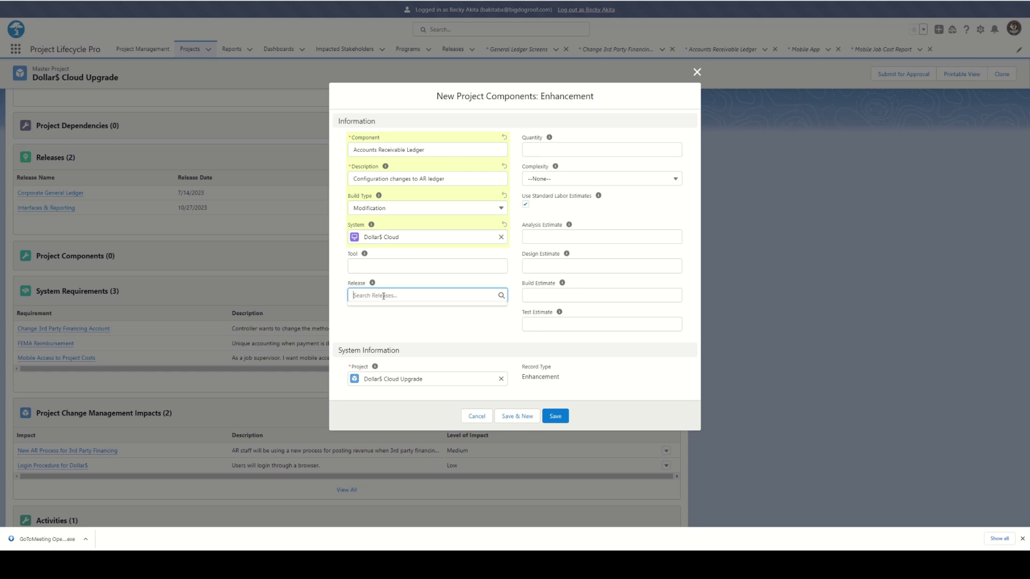
type("general")
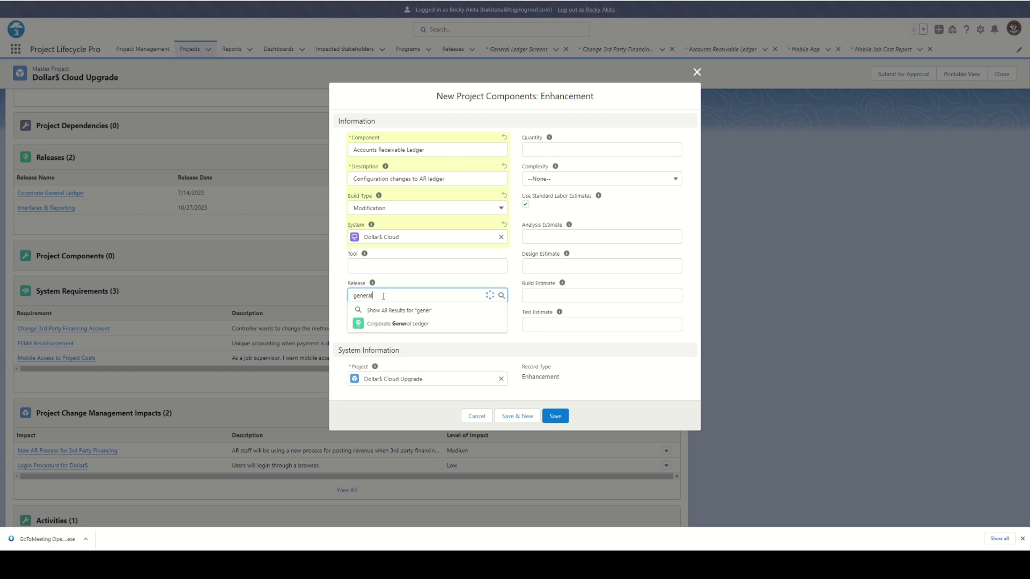
left_click(393, 326)
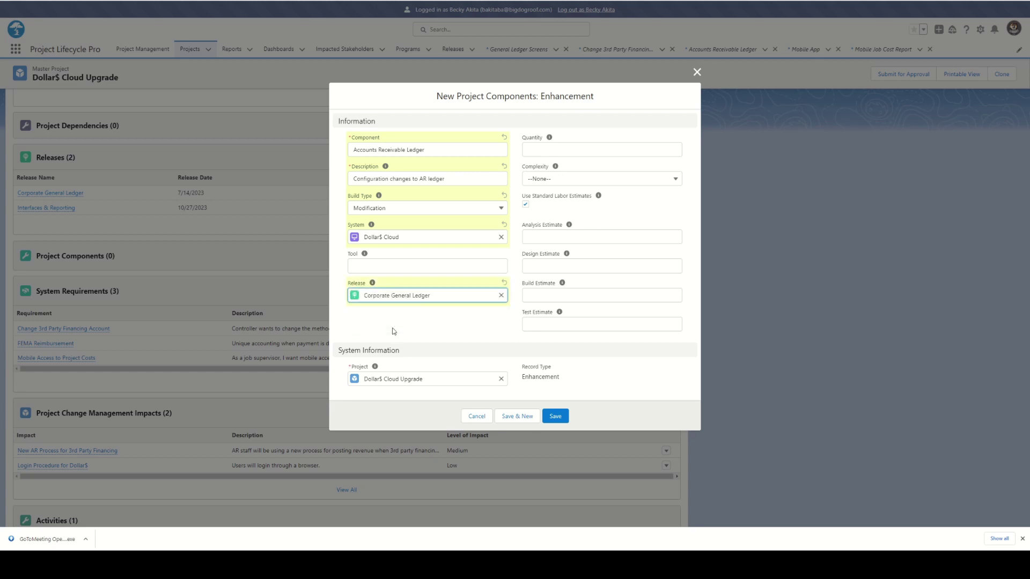
Set the component's quantity to 2 and complexity to High, and save the record
left_click(555, 147)
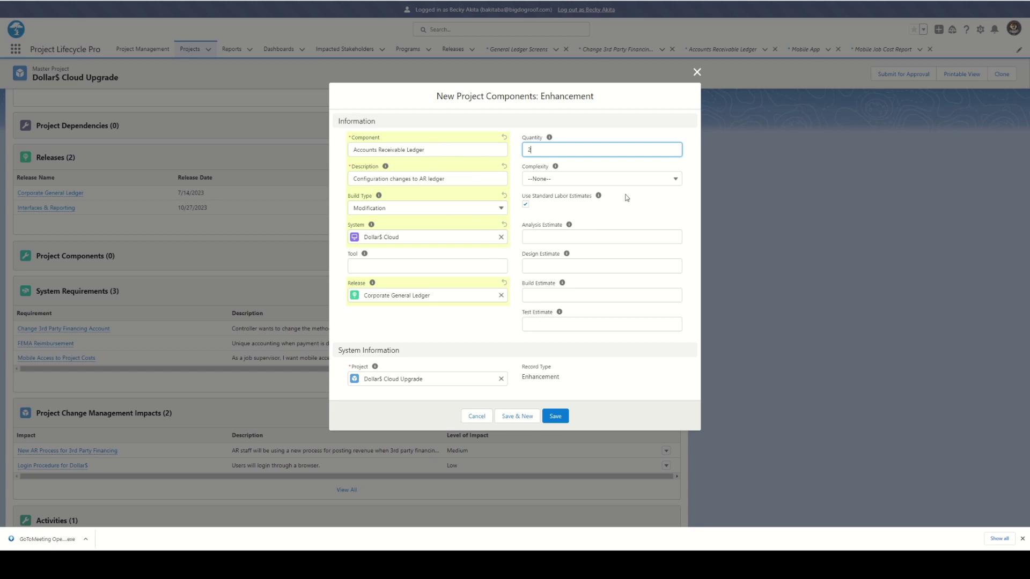
left_click(574, 186)
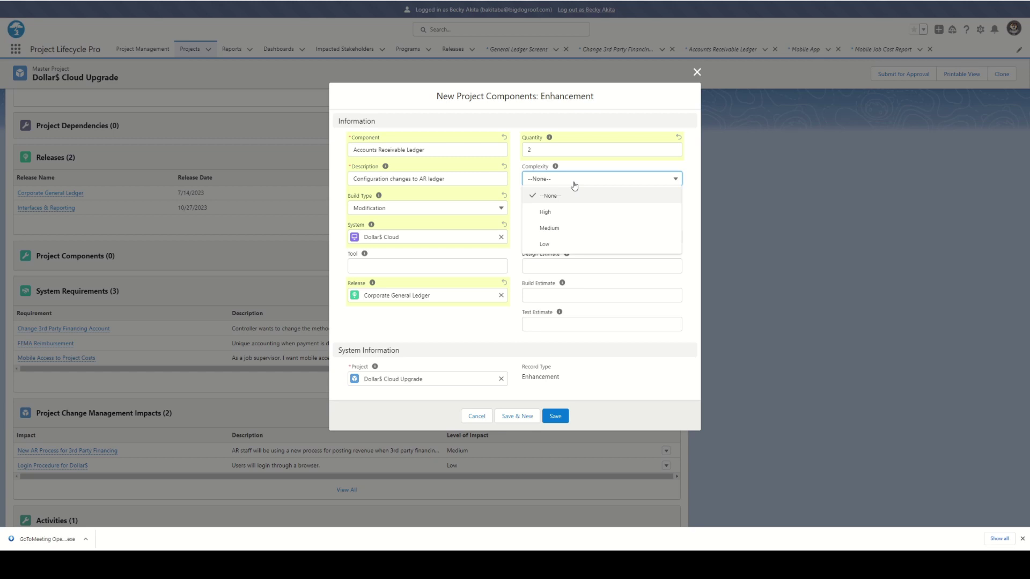
left_click(563, 211)
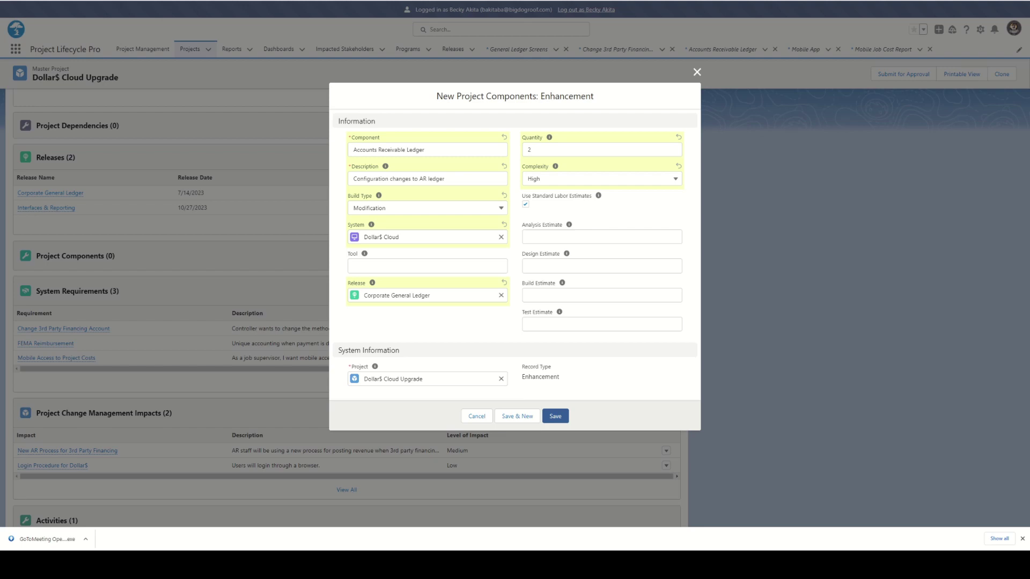
left_click(558, 416)
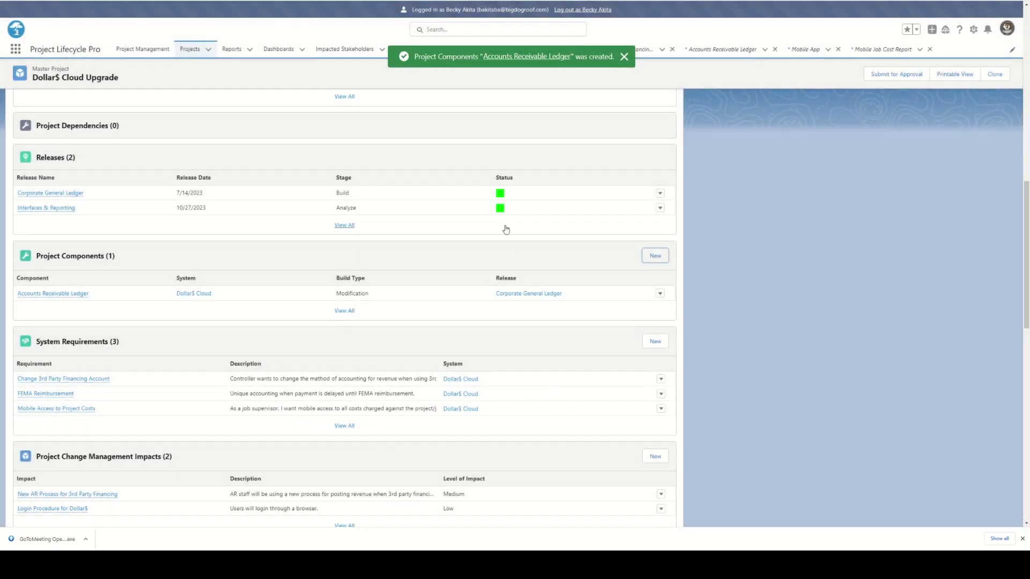
Open the Accounts Receivable Ledger component and change its complexity to Medium, saving the record
left_click(61, 294)
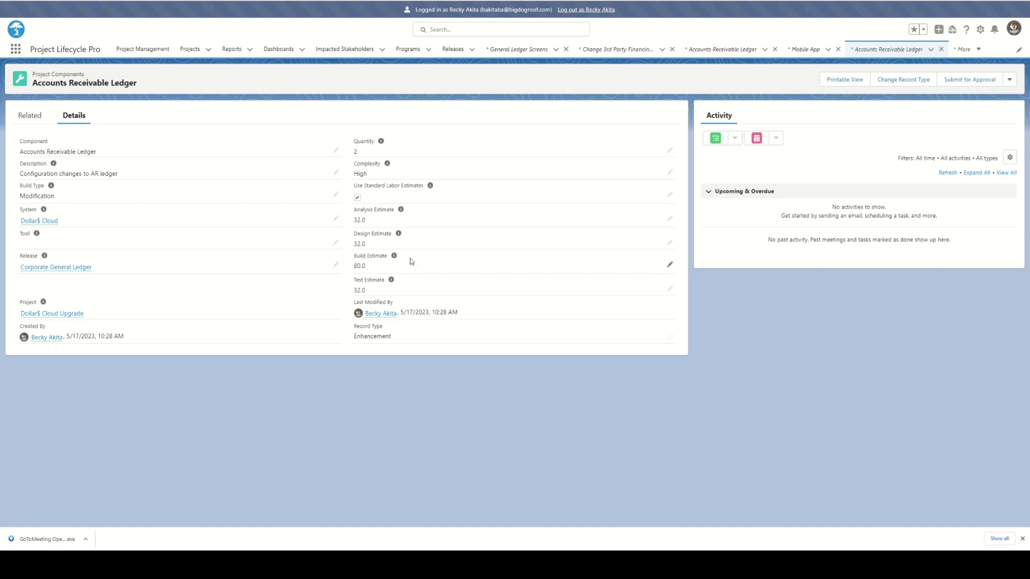
left_click(669, 172)
left_click(663, 191)
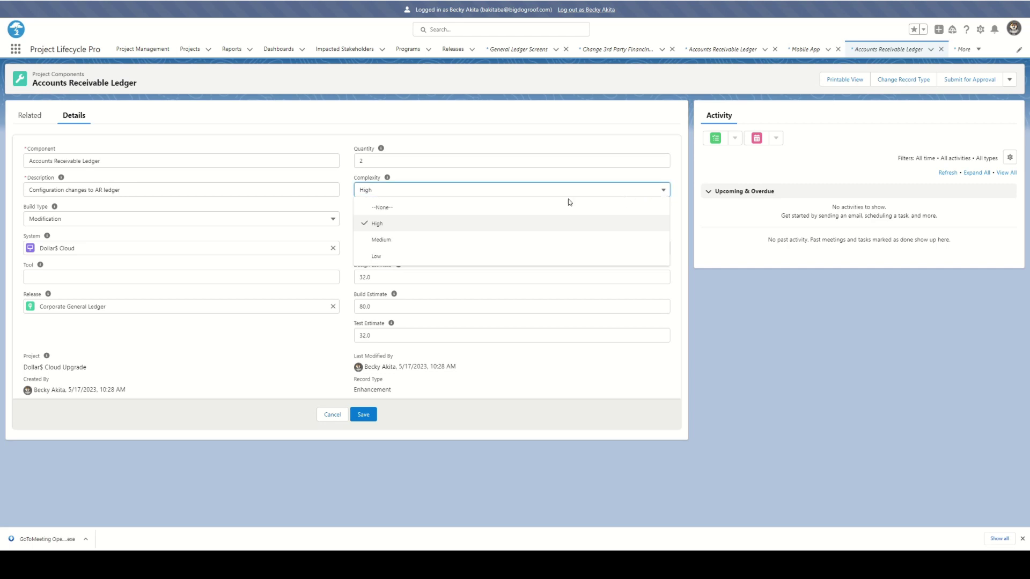
left_click(413, 240)
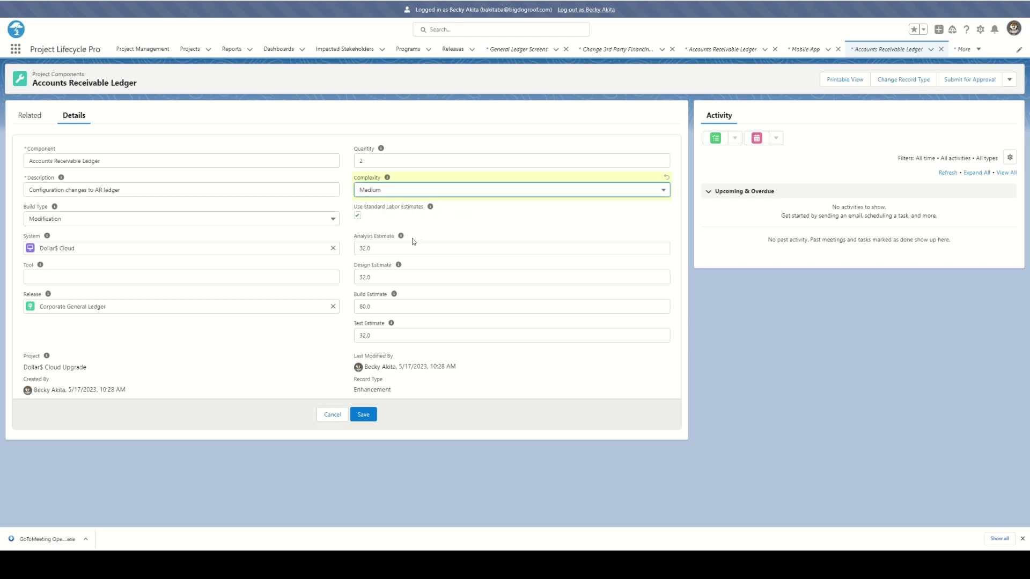
left_click(363, 415)
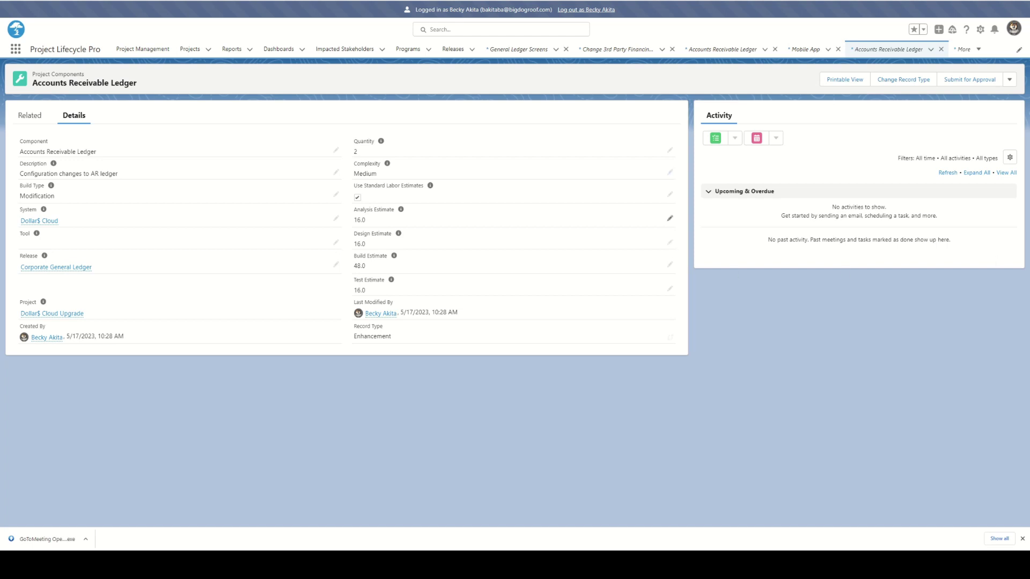
Turn off the standard labor estimates for the component, set its design estimate to 8, and save
left_click(669, 195)
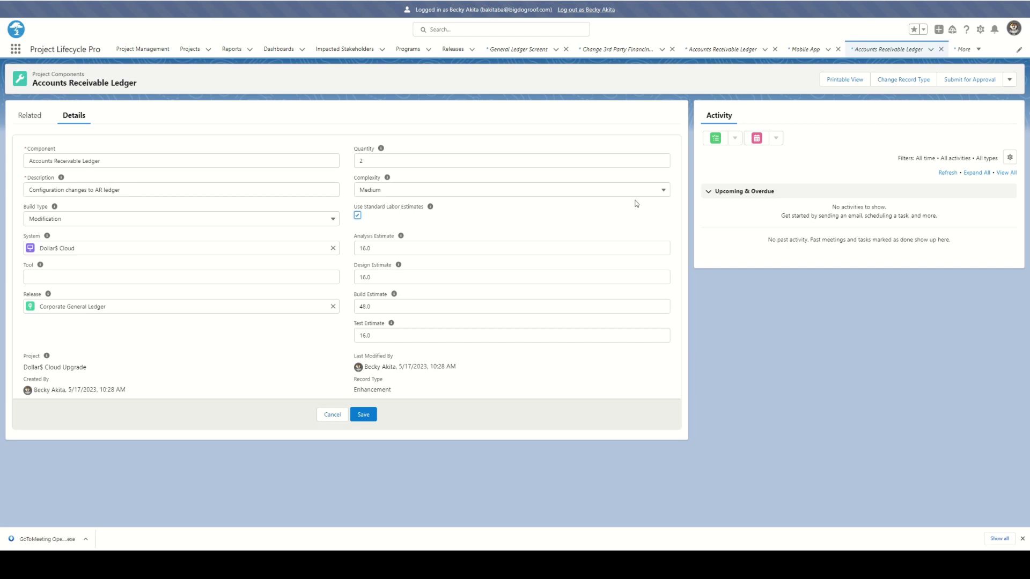
left_click(358, 216)
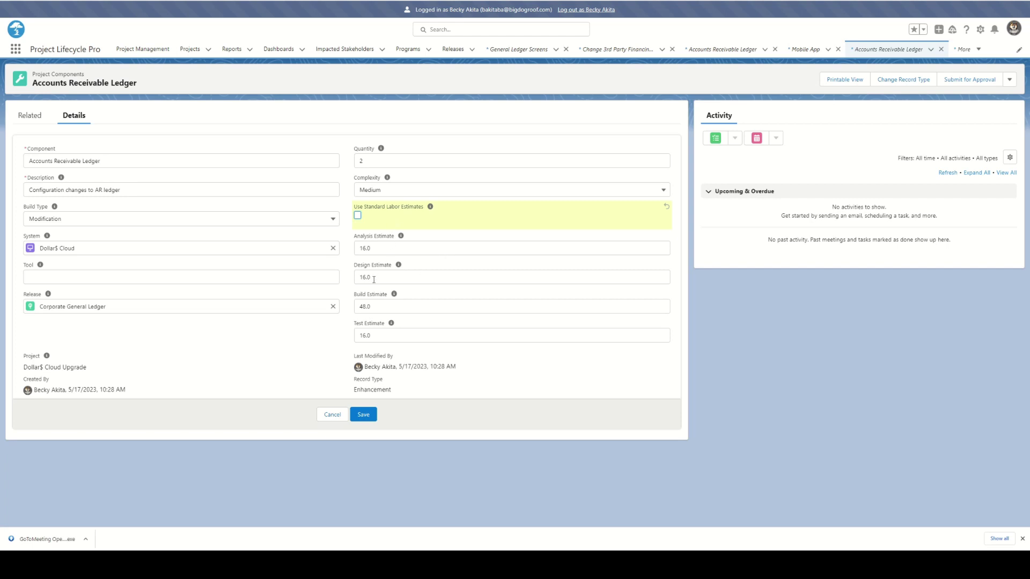
left_click_drag(370, 277, 357, 273)
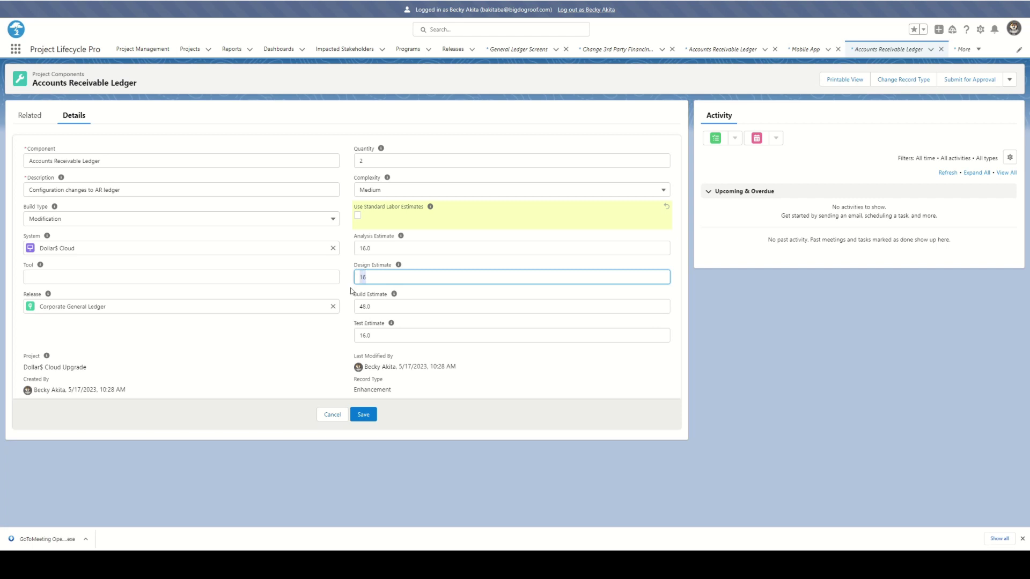
type("8")
left_click(363, 415)
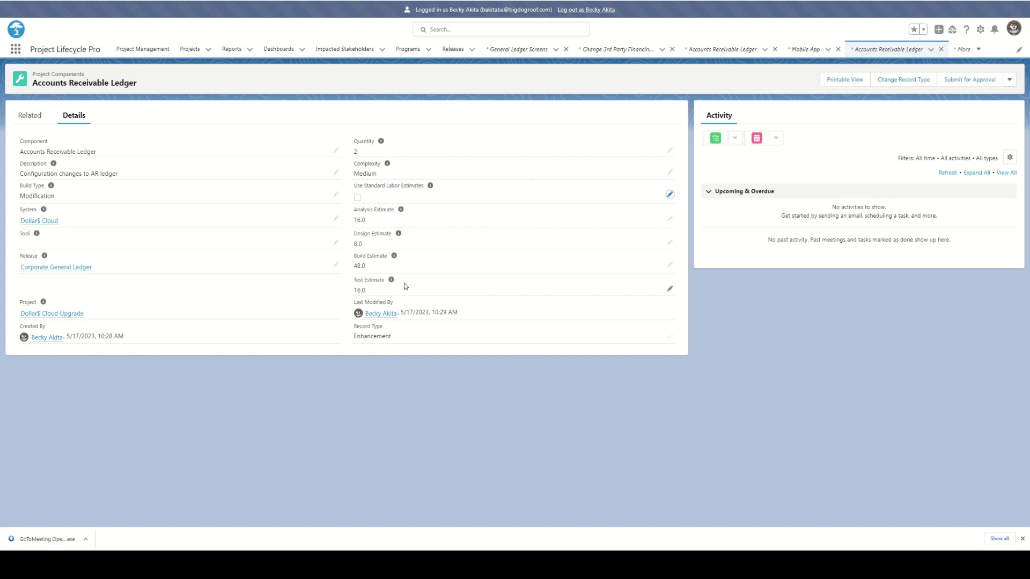
Return to the Dollar$ Cloud Upgrade project and start another new component of the Enhancement record type
left_click(189, 50)
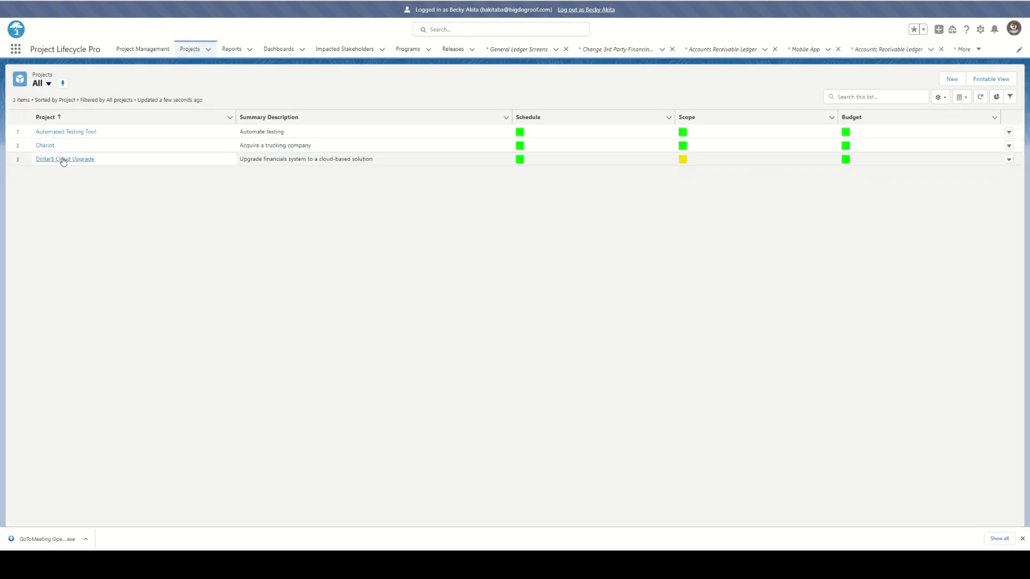
left_click(63, 159)
left_click(30, 121)
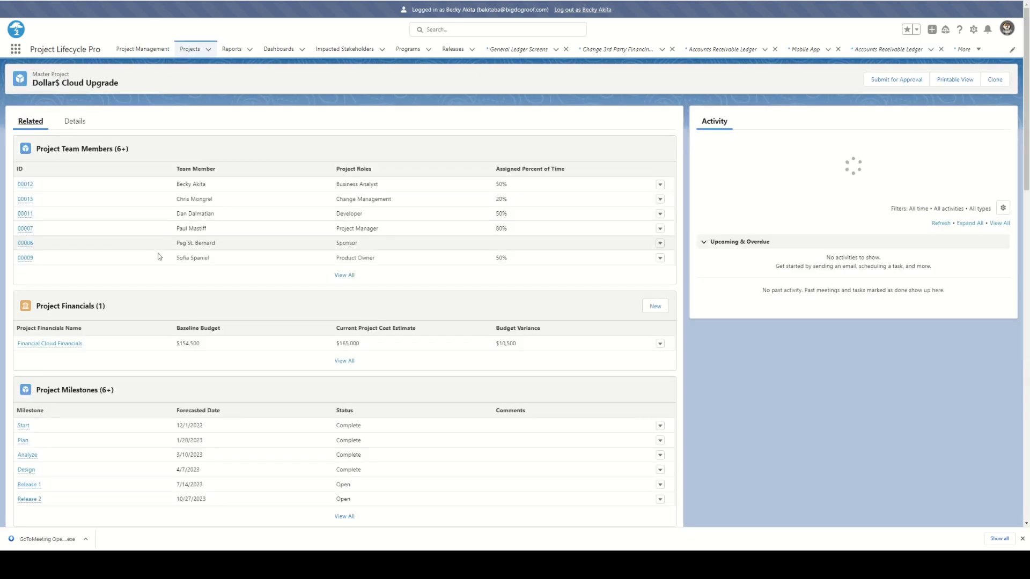
scroll(158, 257, "down", 10)
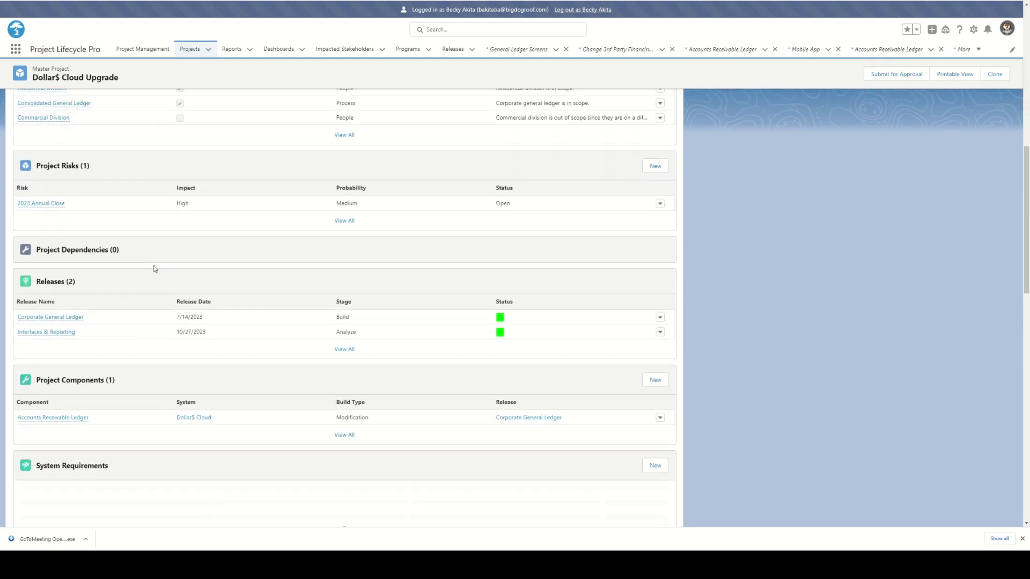
scroll(153, 268, "down", 5)
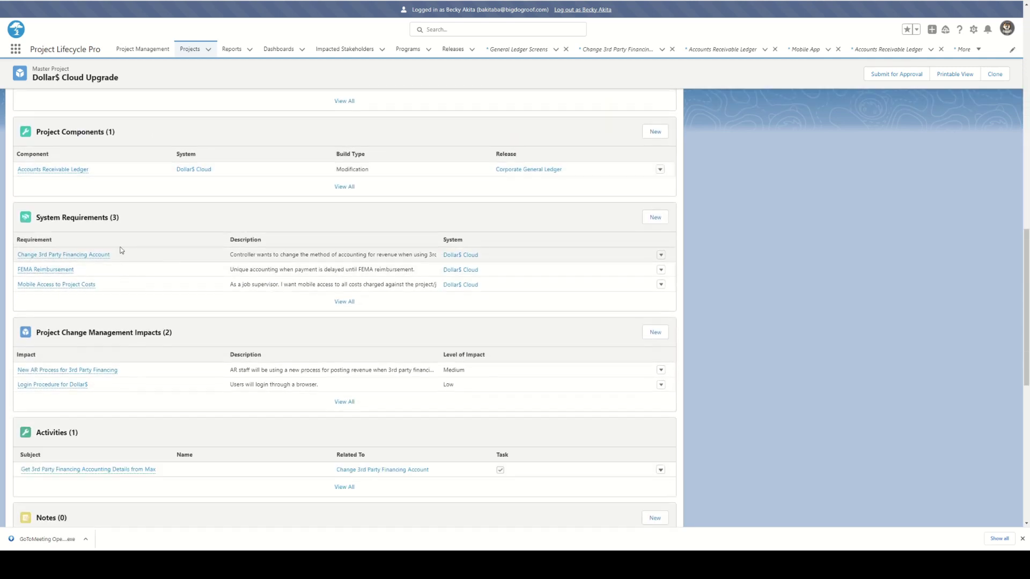
mouse_move(75, 286)
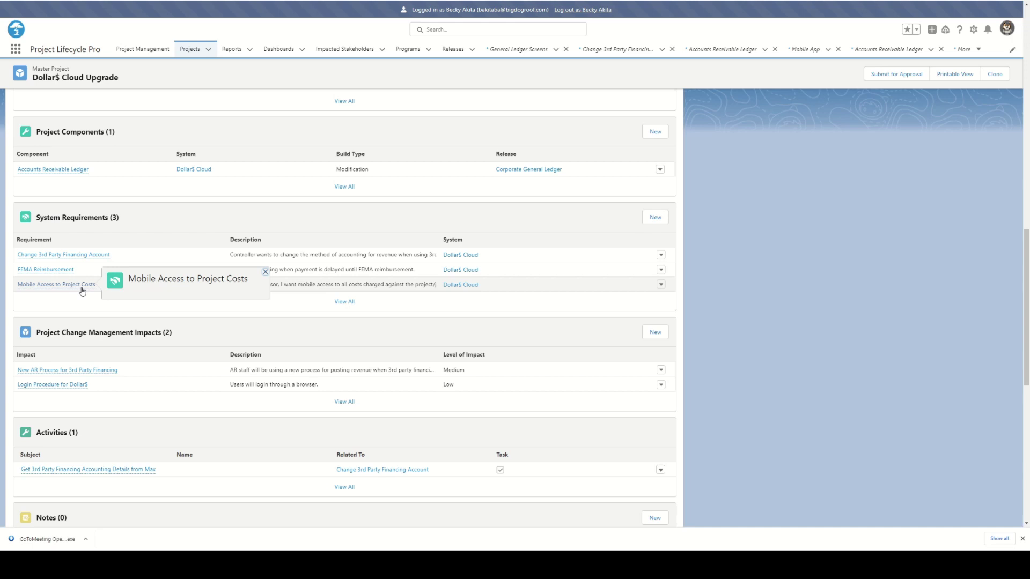
left_click(655, 133)
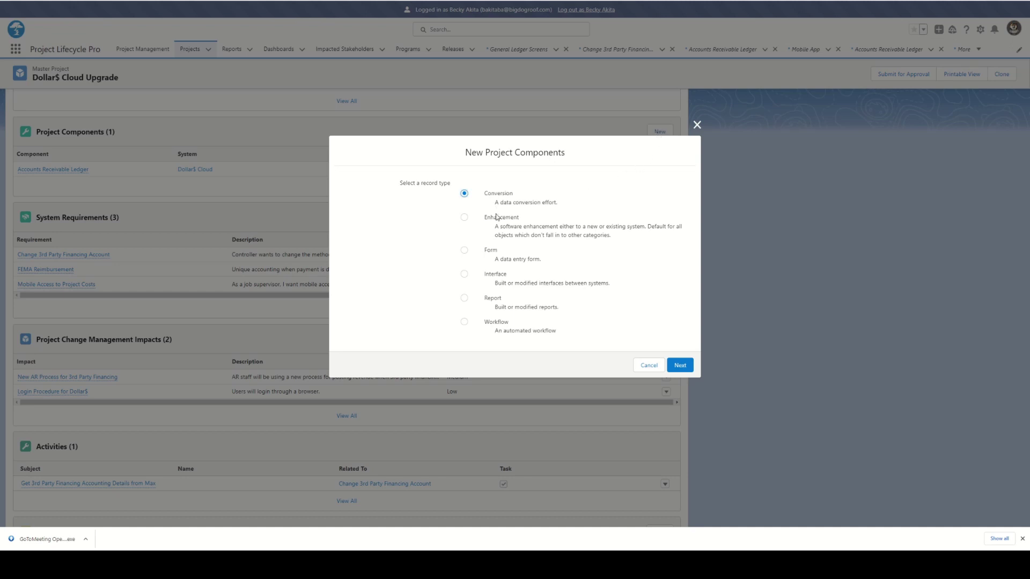
left_click(464, 218)
key("Return")
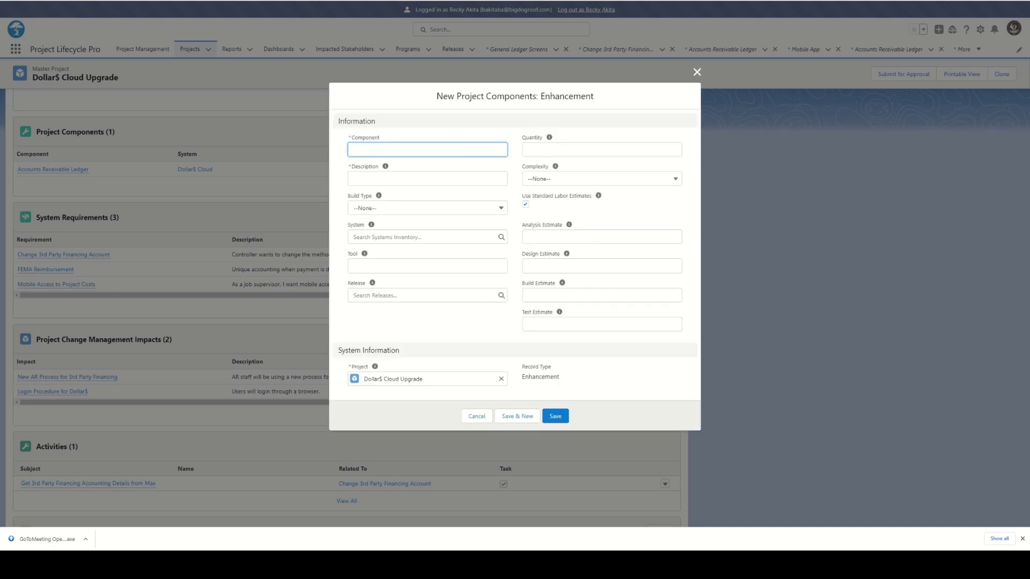
Name the new component Mobile App and describe it as "Temporary mobile app until Dollar$ has a mobile solution for field reporting."
type("Mobile App")
left_click(354, 179)
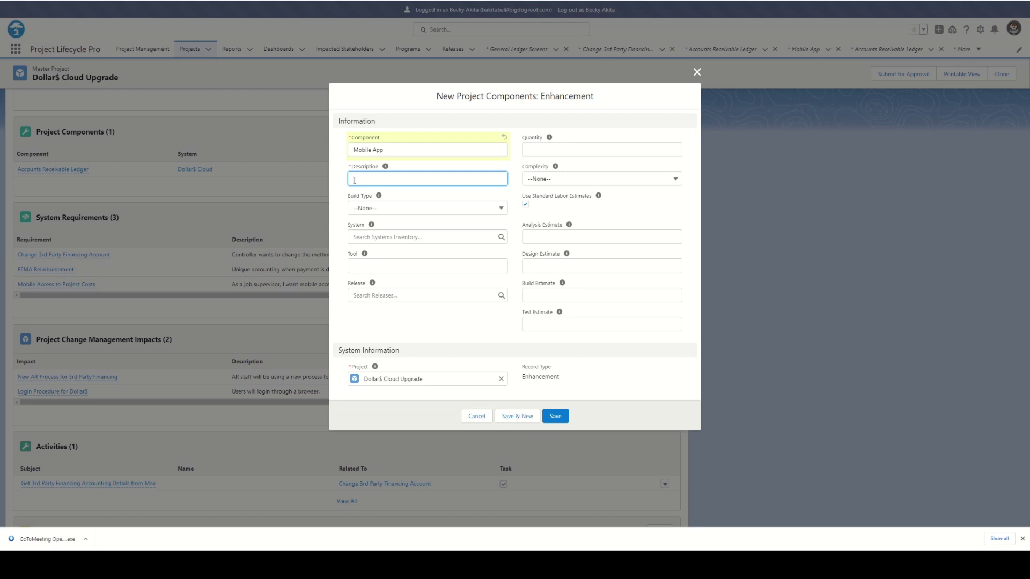
type("Temporary mobile app until Dollar$ has a mobile")
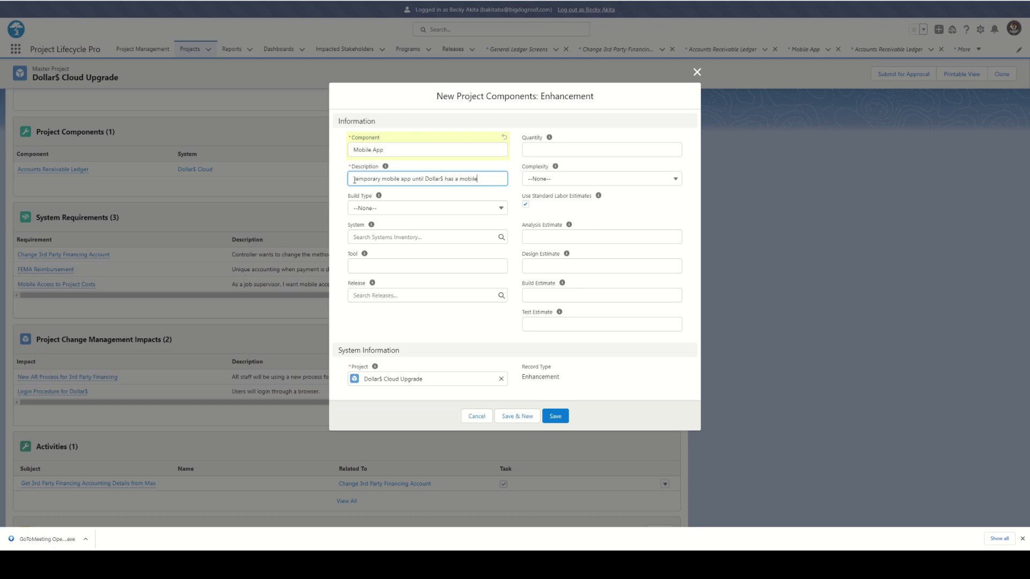
type(" solution for field reportin")
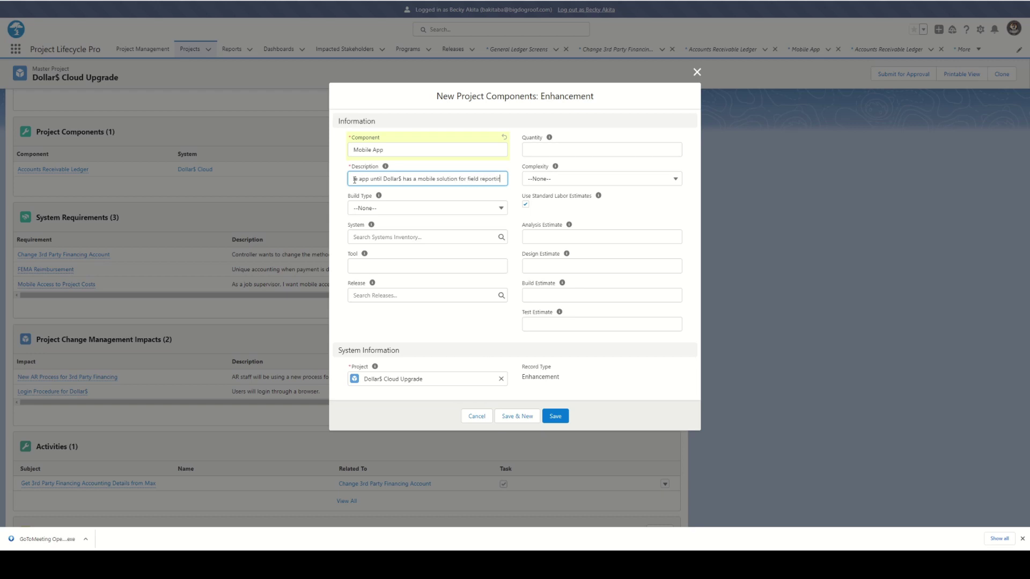
type("g.")
Set the Mobile App component's build type to New, its system to Dollar$ Cloud and its release to Interfaces & Reporting
left_click(486, 208)
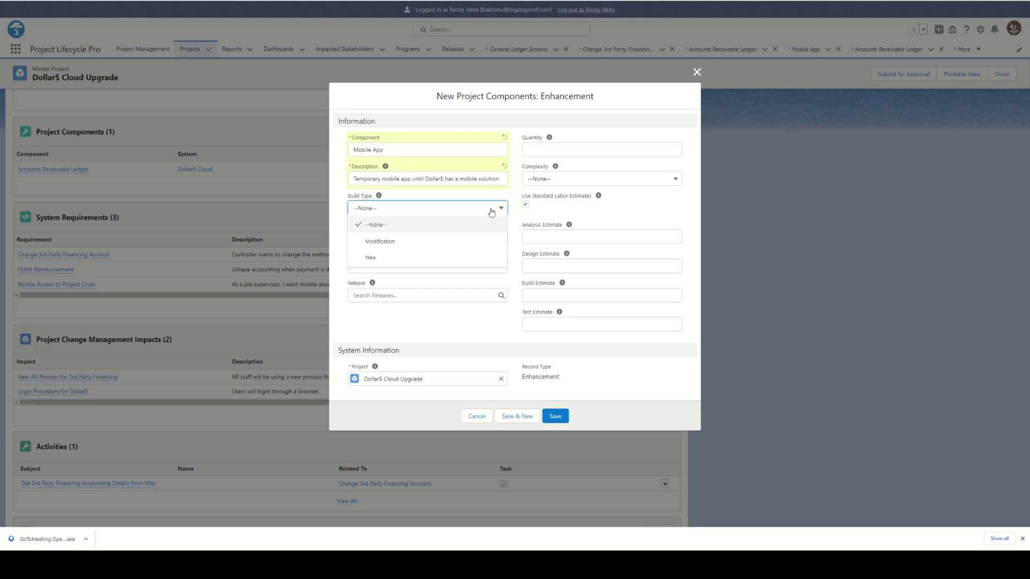
left_click(399, 257)
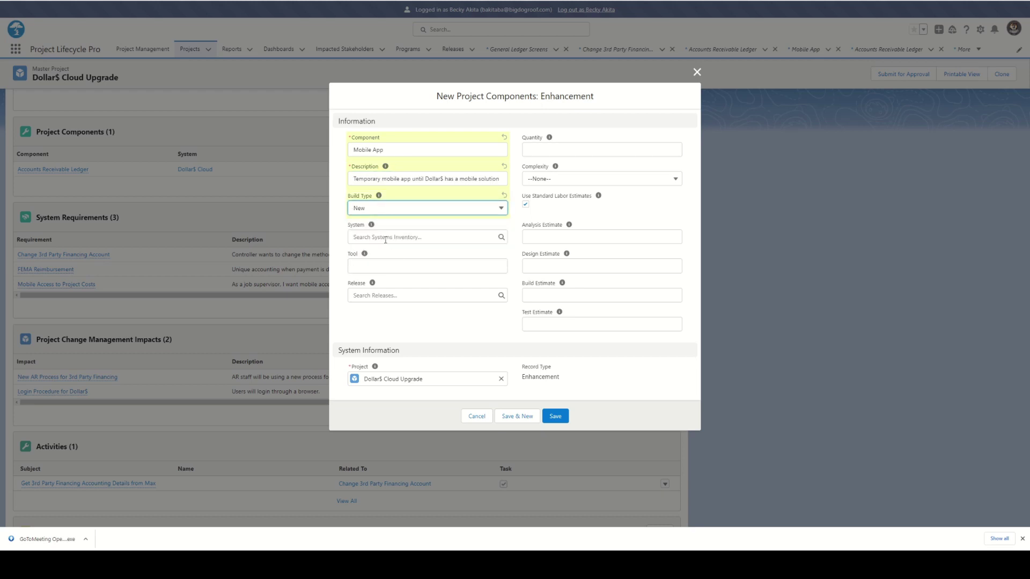
left_click(384, 237)
type("dollar")
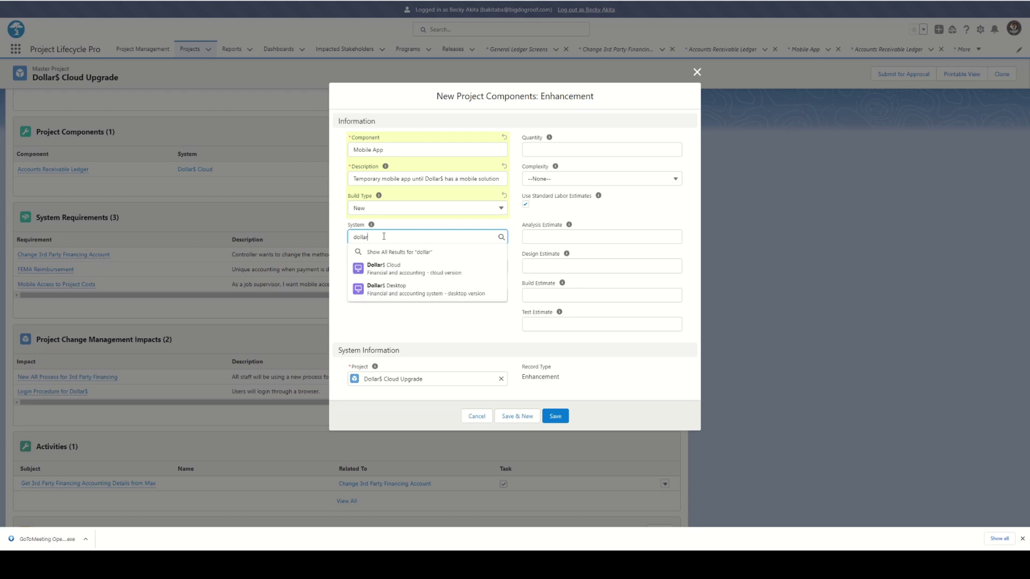
left_click(392, 269)
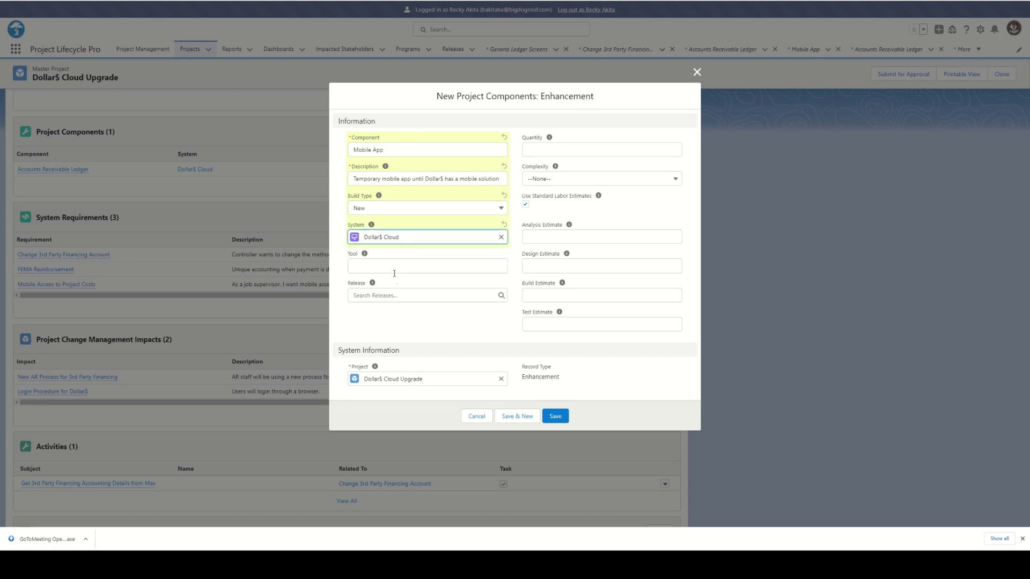
left_click(382, 296)
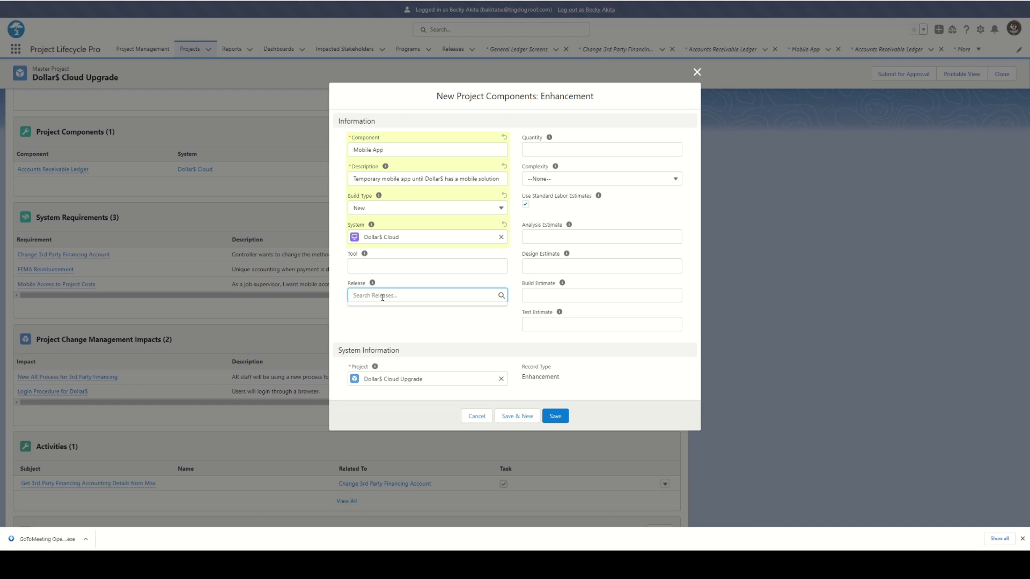
type("inter")
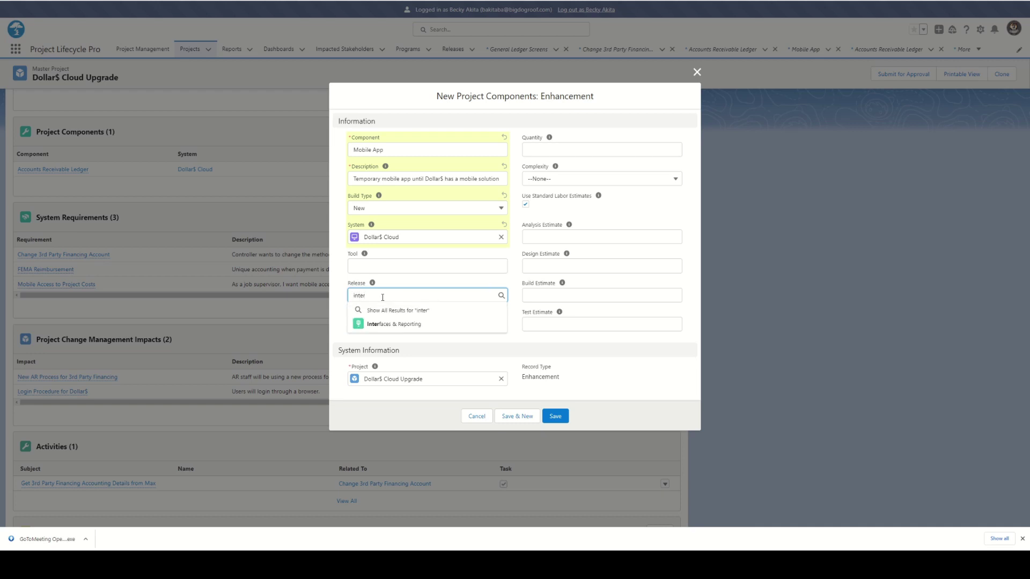
left_click(387, 325)
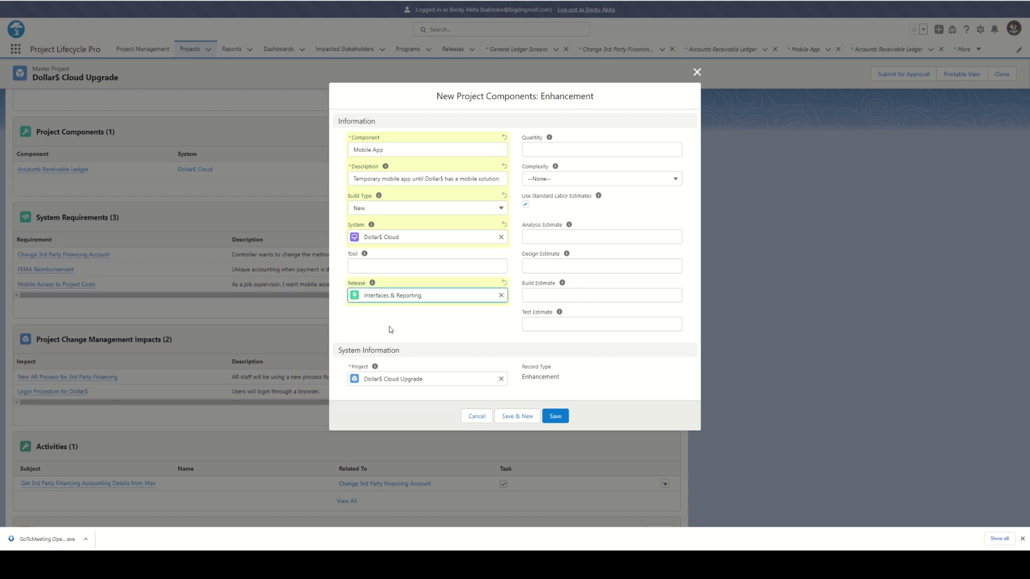
Set the Mobile App component's quantity to 1 and complexity to Medium, and save the new record
left_click(555, 149)
type("1")
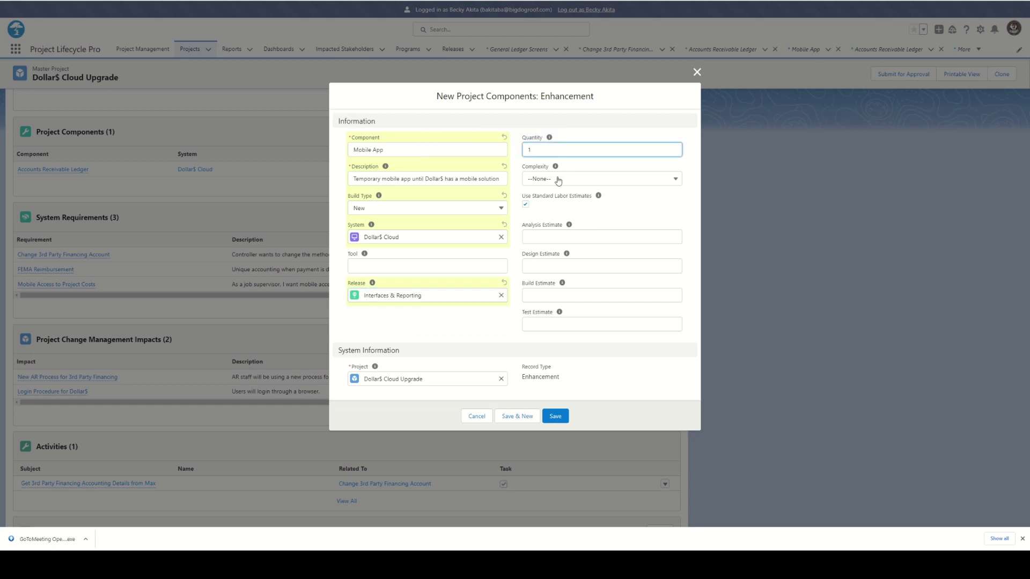
left_click(559, 180)
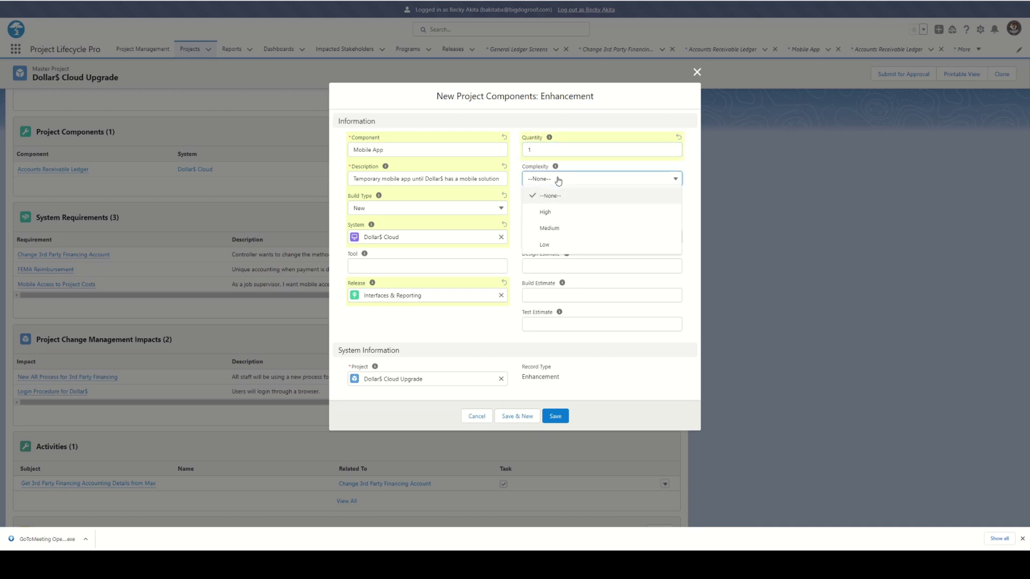
left_click(561, 231)
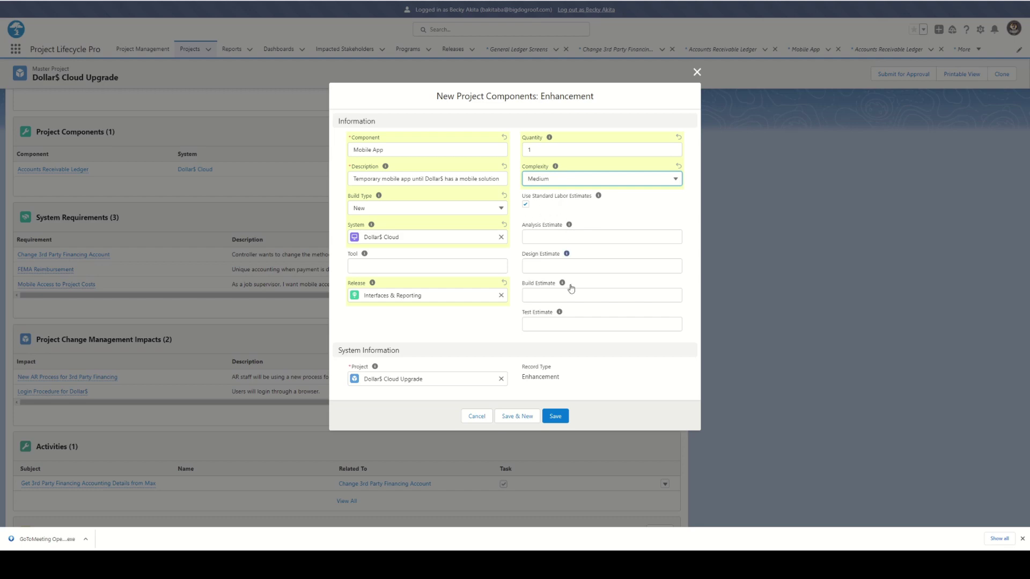
left_click(556, 417)
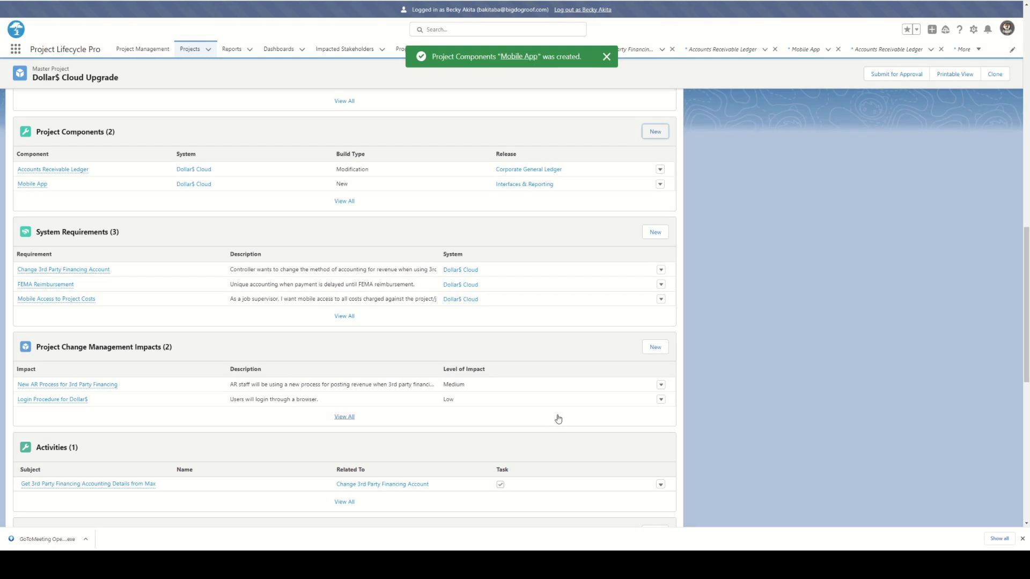
Open the Mobile App component for editing and turn off its standard labor estimates
left_click(42, 185)
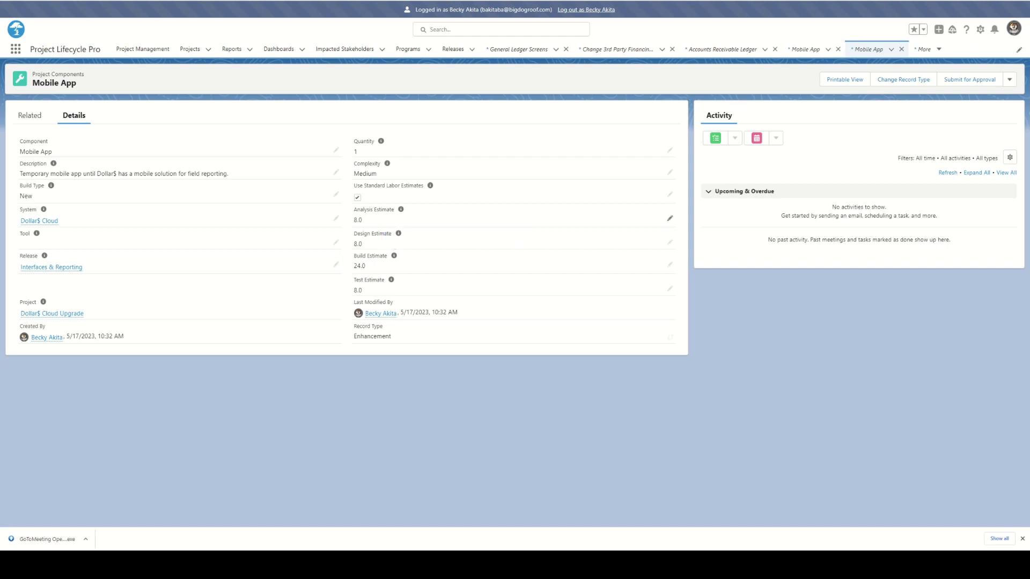
left_click(670, 194)
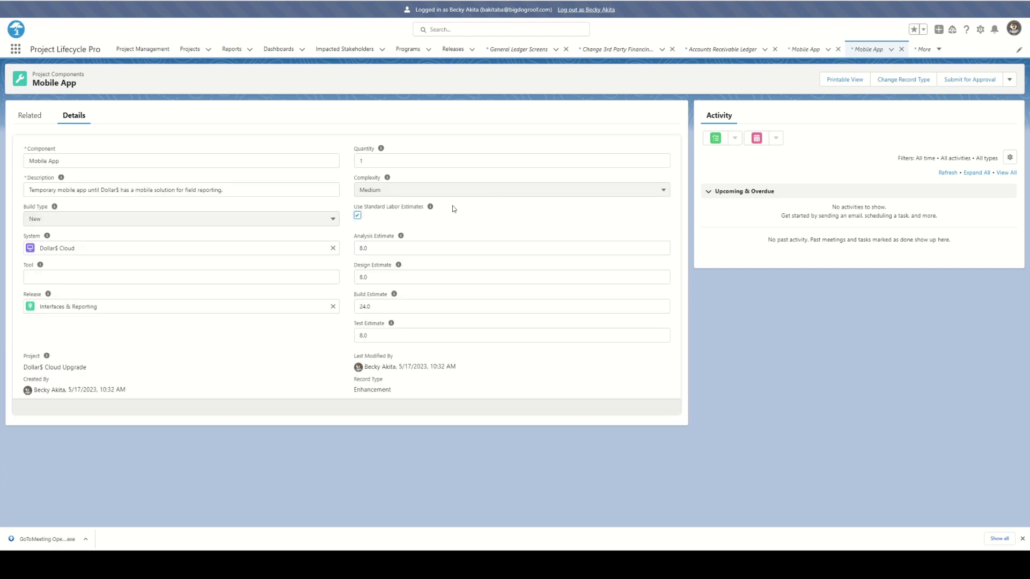
left_click(358, 216)
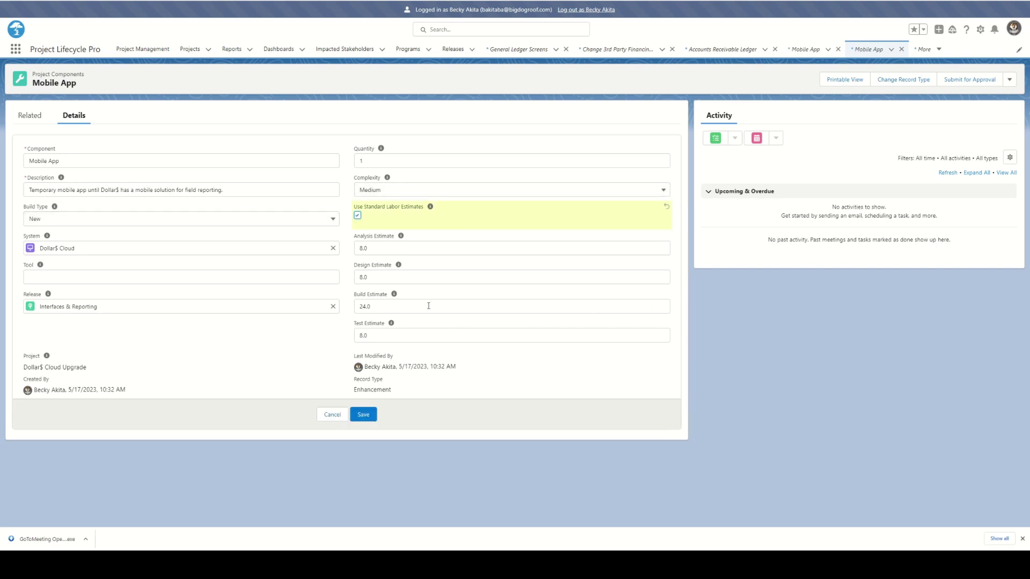
Set the Mobile App component's build estimate to 40 and analysis estimate to 16, and save the record
left_click_drag(375, 304, 355, 304)
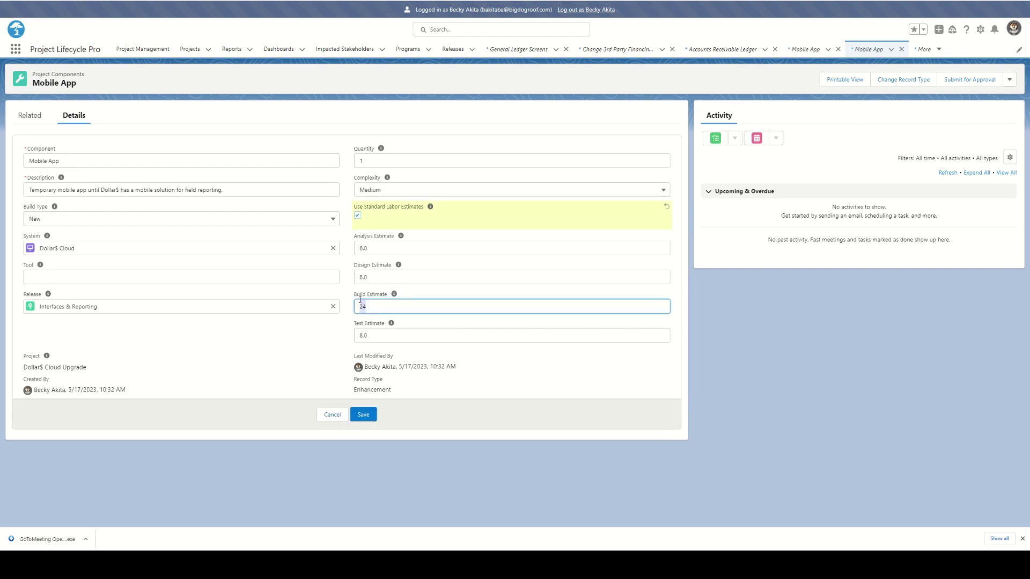
type("40")
left_click(380, 249)
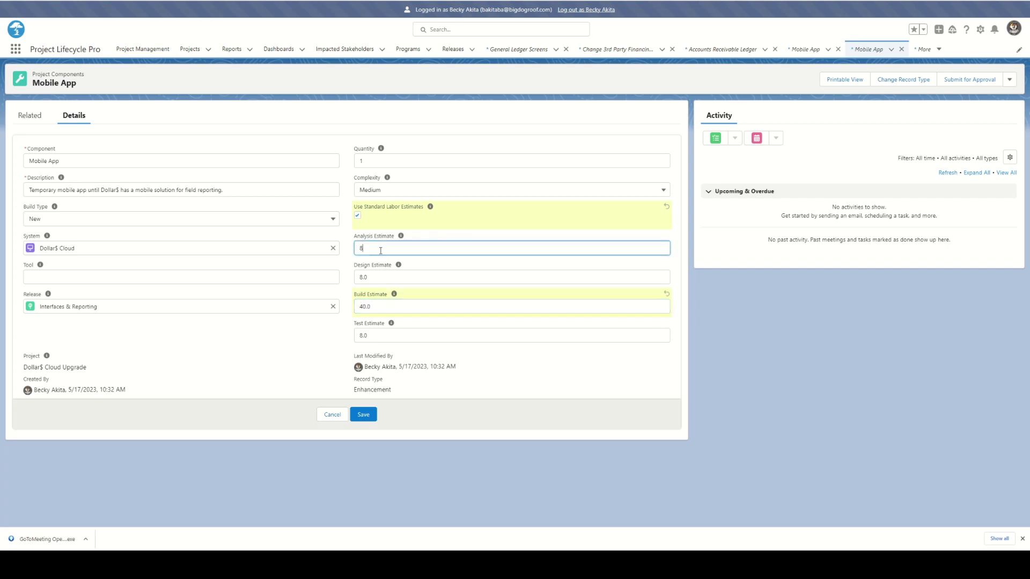
left_click_drag(363, 248, 360, 247)
type("16")
left_click(408, 278)
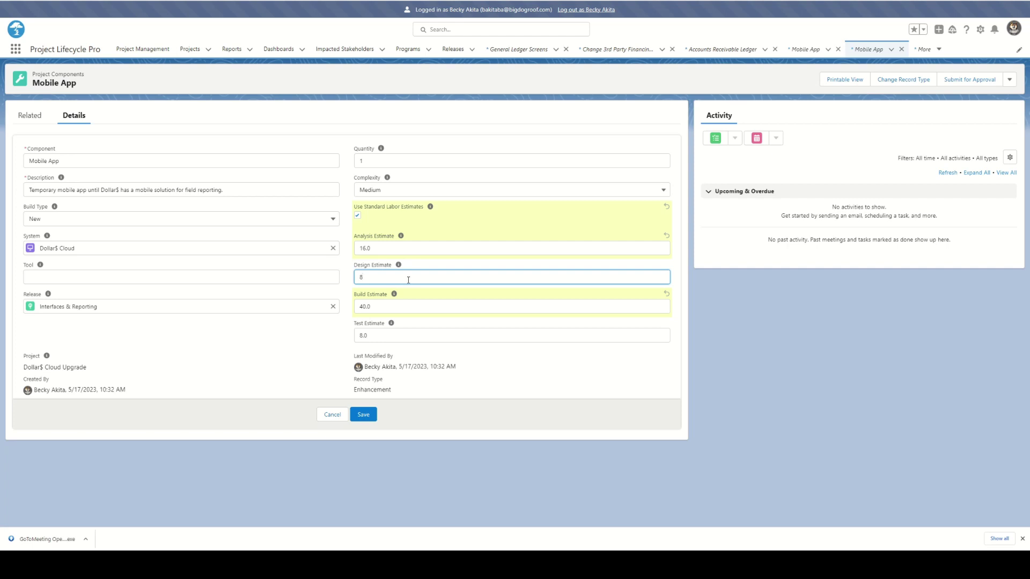
left_click(360, 415)
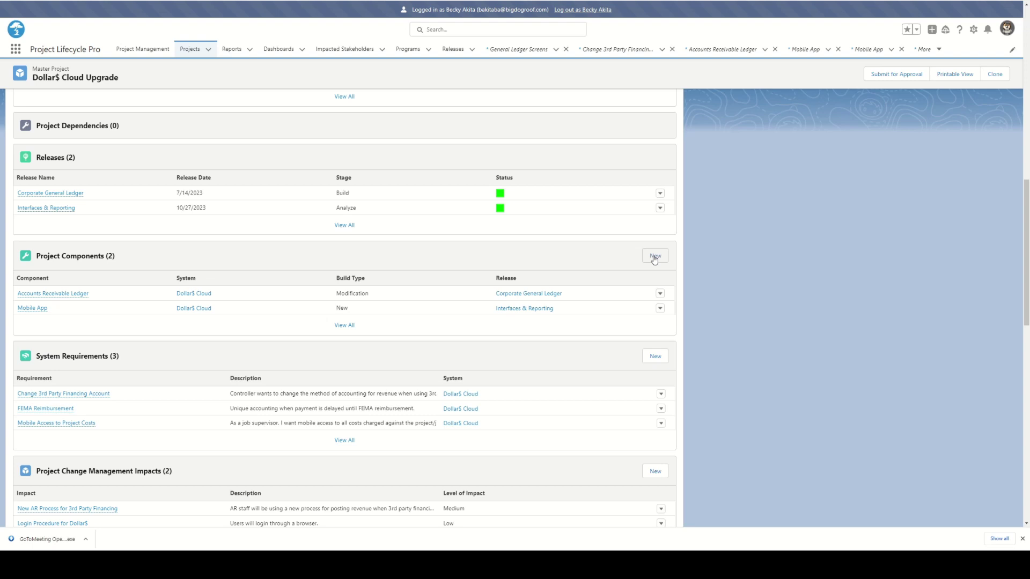
Start a Report component on the Dollar$ Cloud Upgrade project, named Mobile Job Cost Report and described as "Provide job supervisors current costs against job budget"
left_click(654, 257)
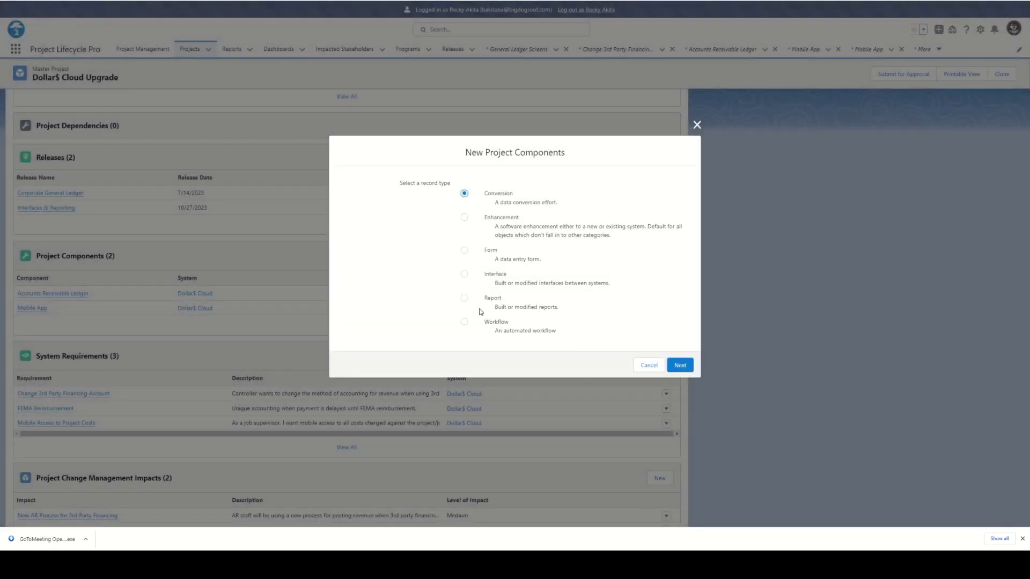
left_click(464, 299)
left_click(679, 366)
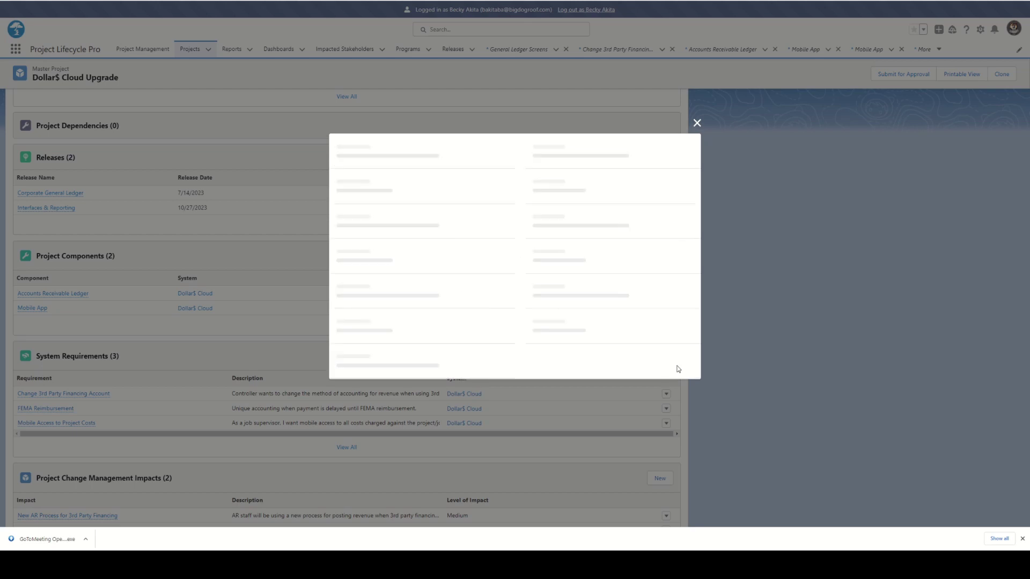
type("Mobile")
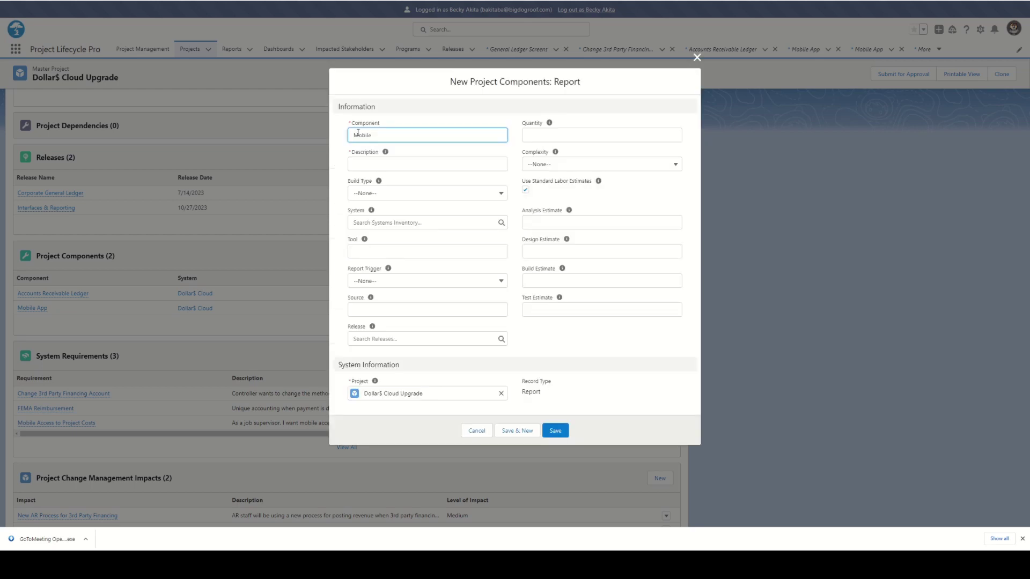
type(" Job Cost Report")
left_click(370, 162)
type("Provid")
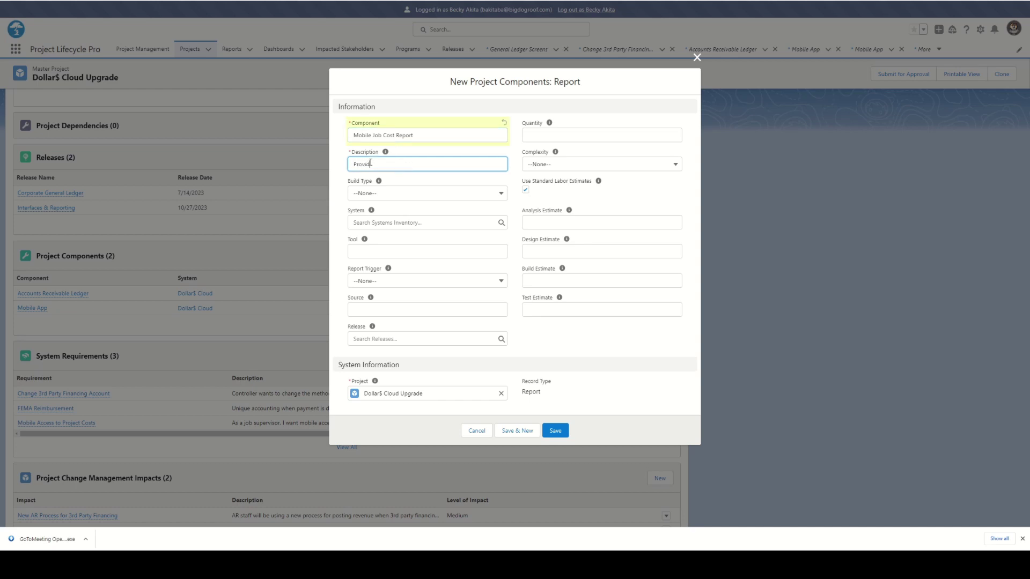
type("e job supervisors current costs against job budget")
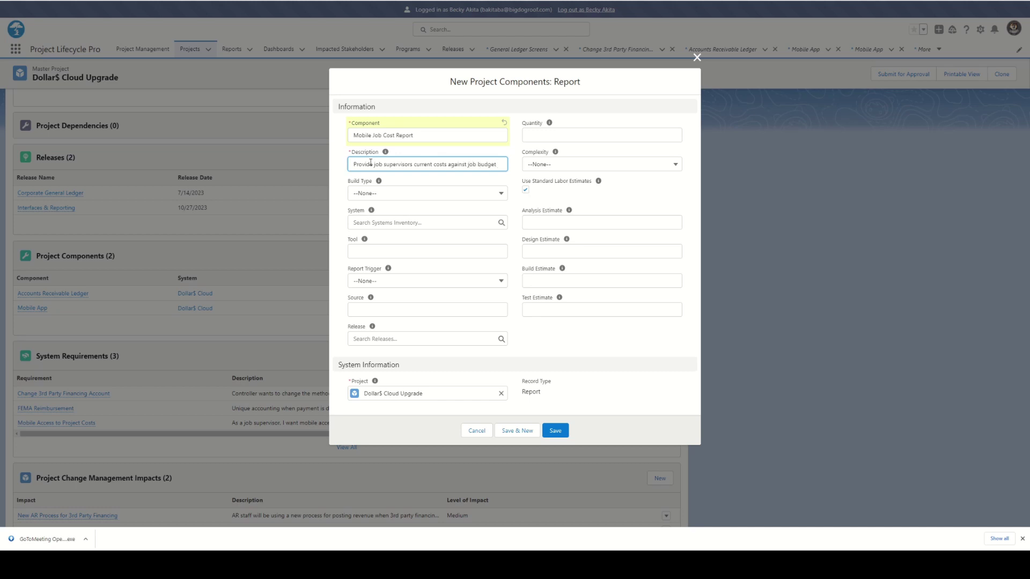
Set the Mobile Job Cost Report component's build type to New and its system to Dollar$ Cloud
left_click(416, 195)
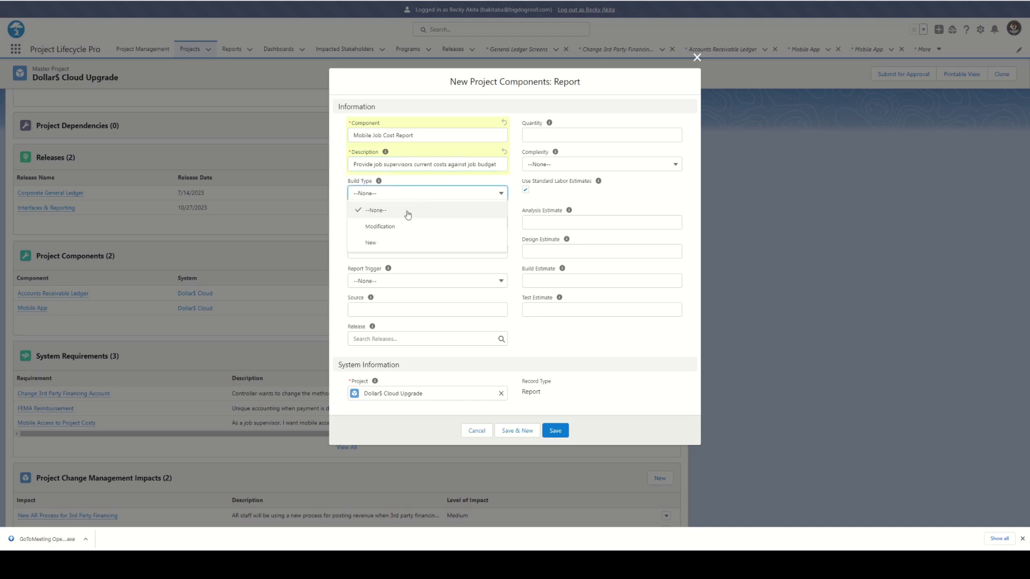
left_click(384, 244)
left_click(377, 223)
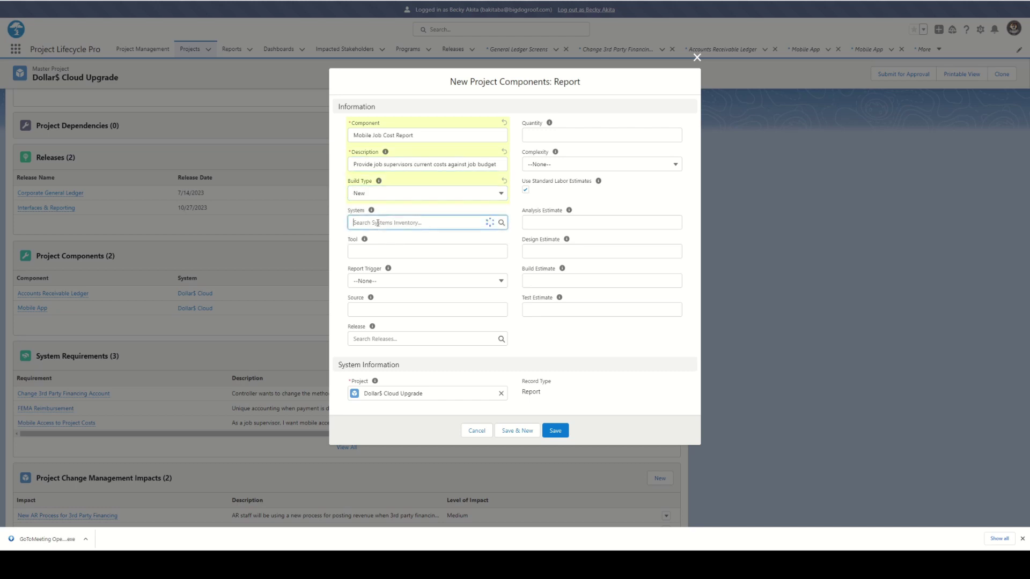
type("dollar")
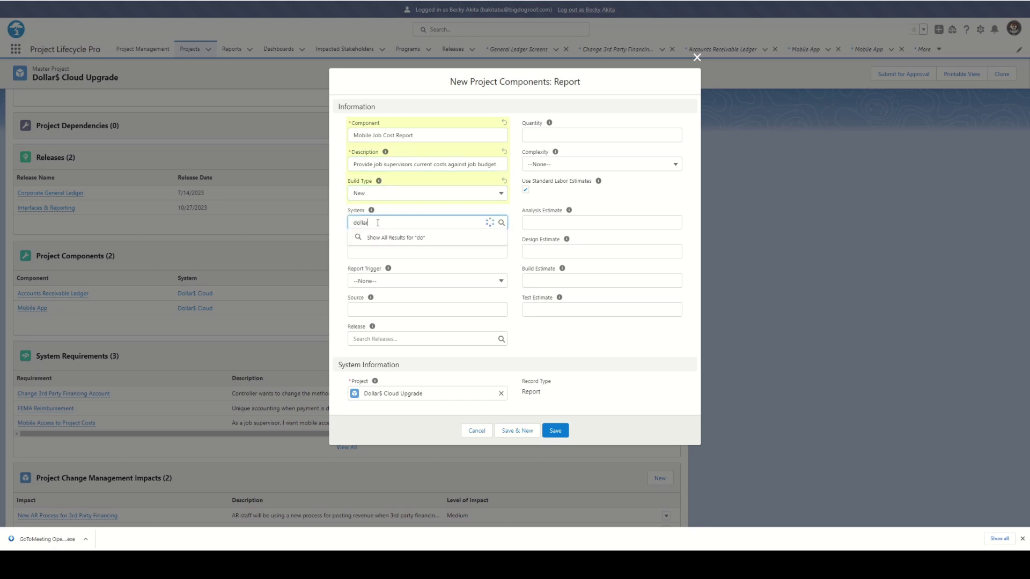
left_click(391, 250)
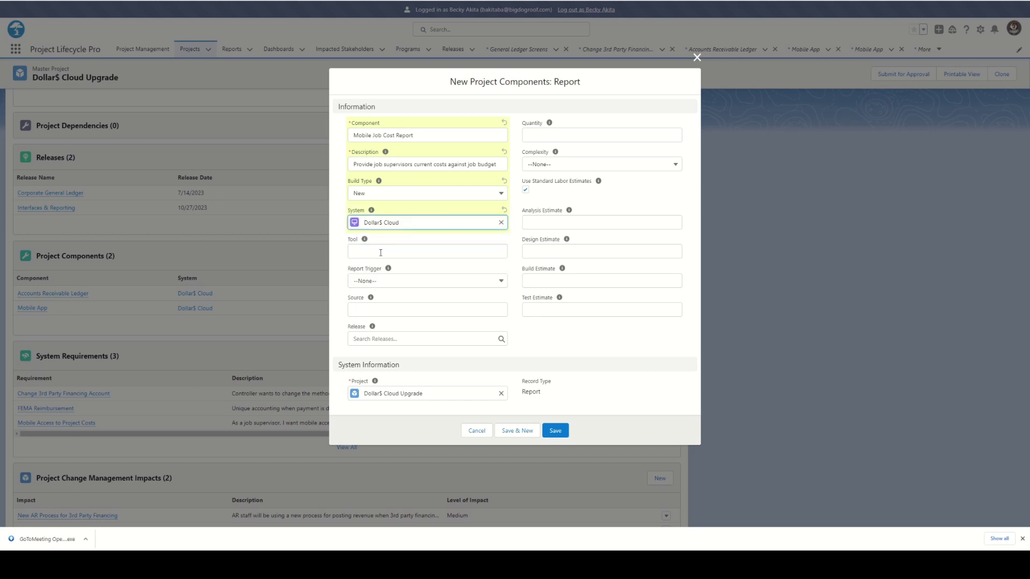
Set the report trigger to Ad Hoc, the source to Project Cost Ledger and the release to Interfaces & Reporting
left_click(459, 288)
left_click(386, 313)
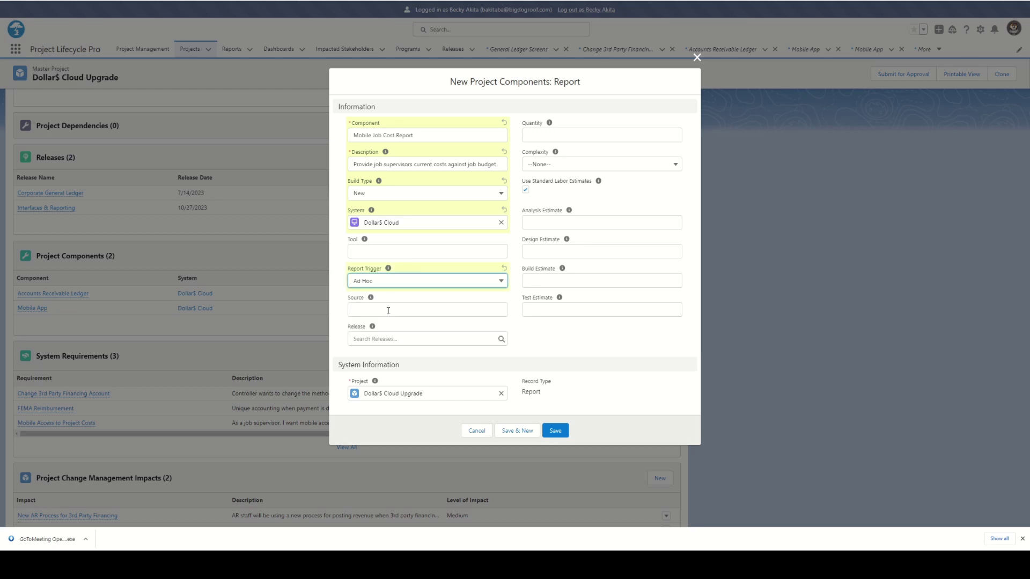
left_click(388, 311)
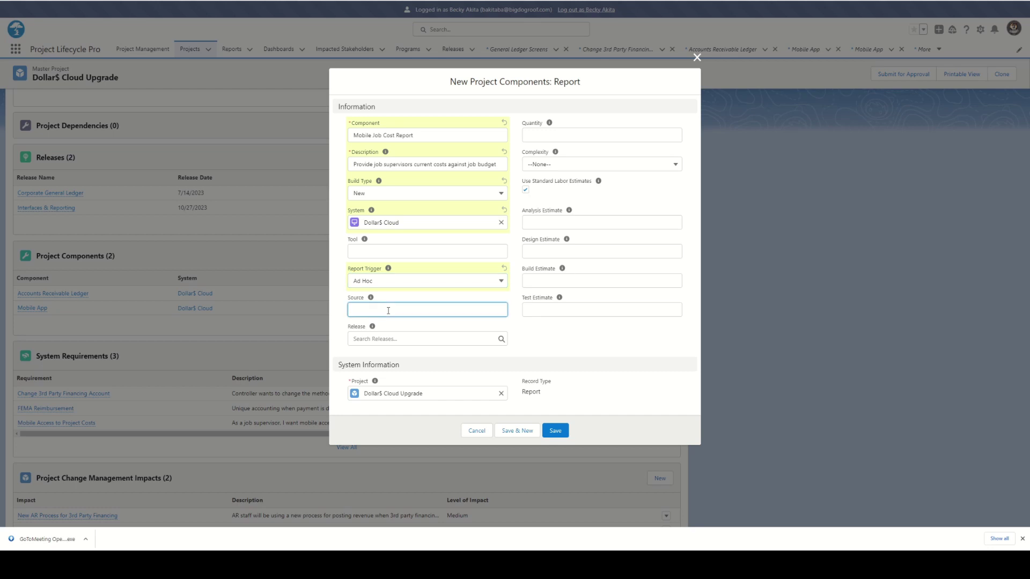
type("Project Cost Ledger")
left_click(373, 339)
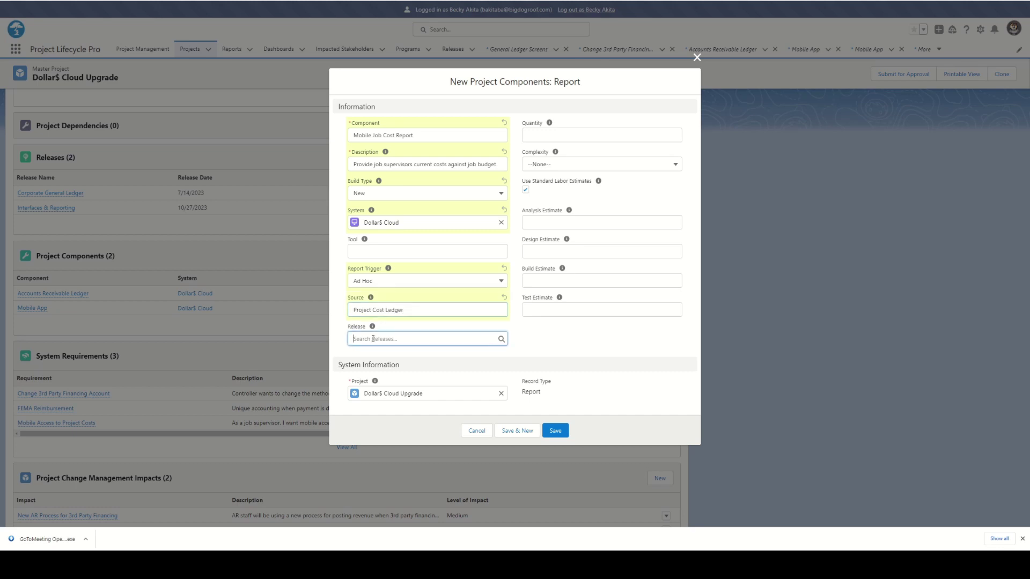
type("inter")
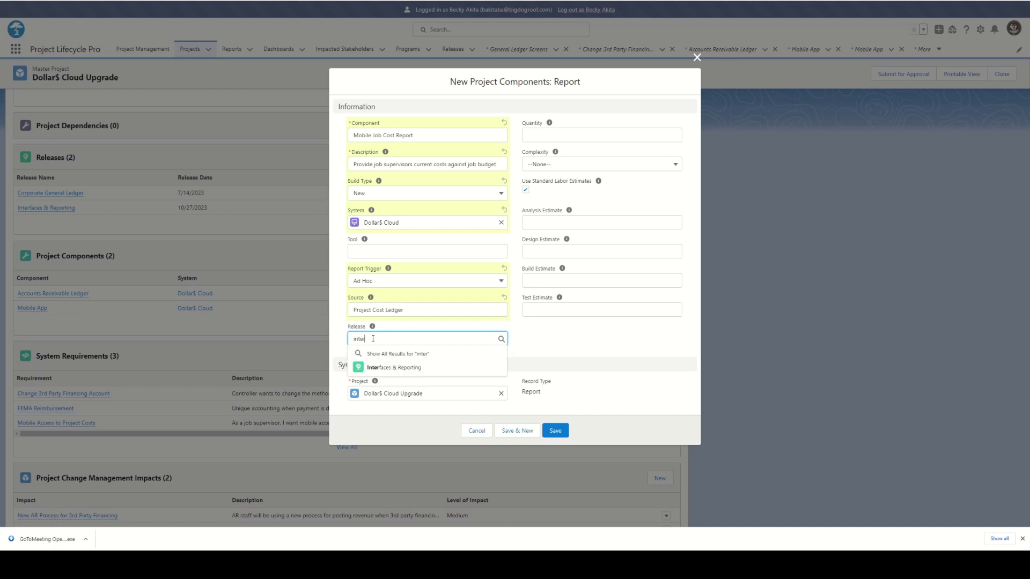
left_click(411, 368)
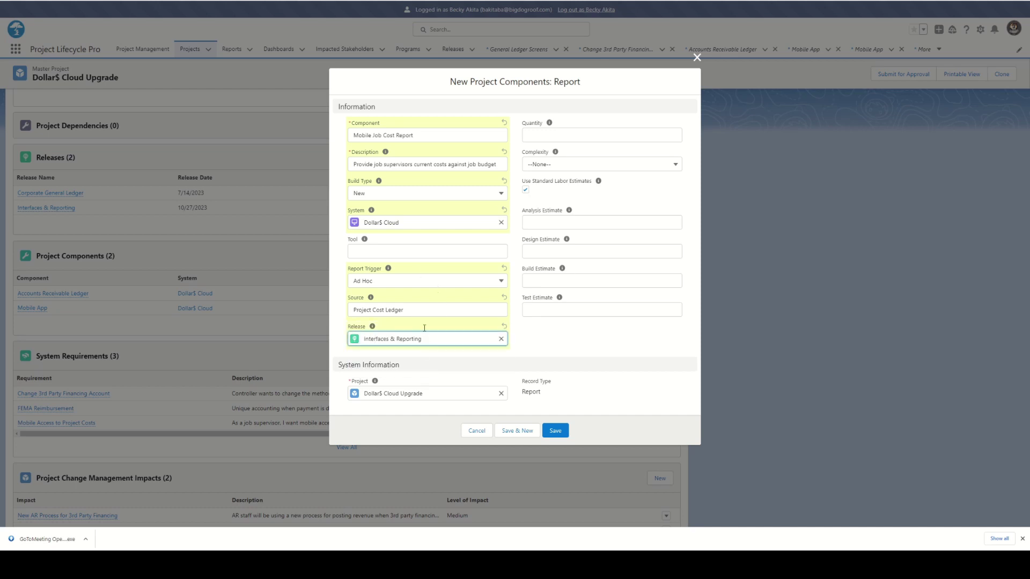
Set the Mobile Job Cost Report component's quantity to 2 and complexity to Low, save it, and open the saved component record
left_click(556, 137)
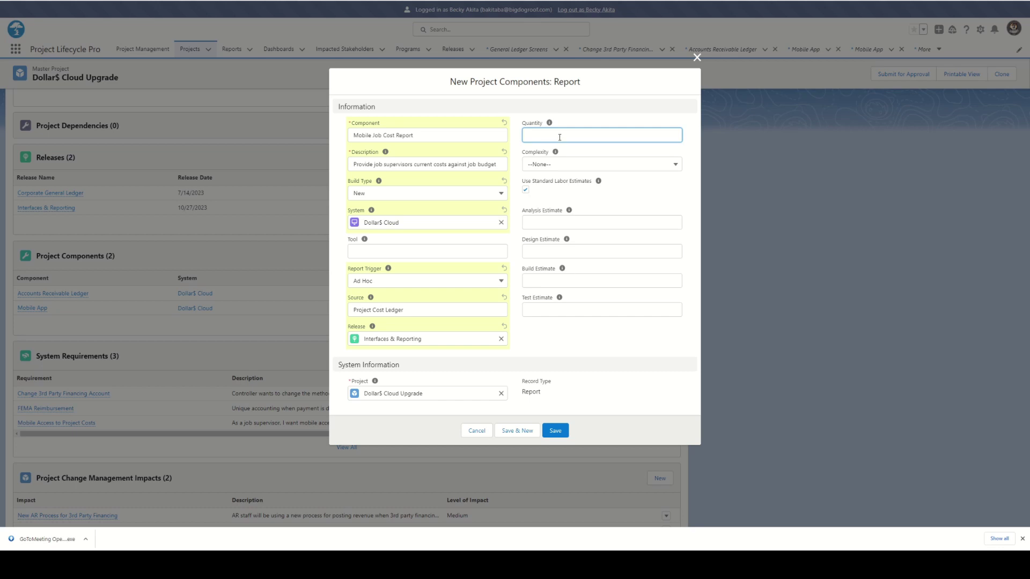
left_click(576, 167)
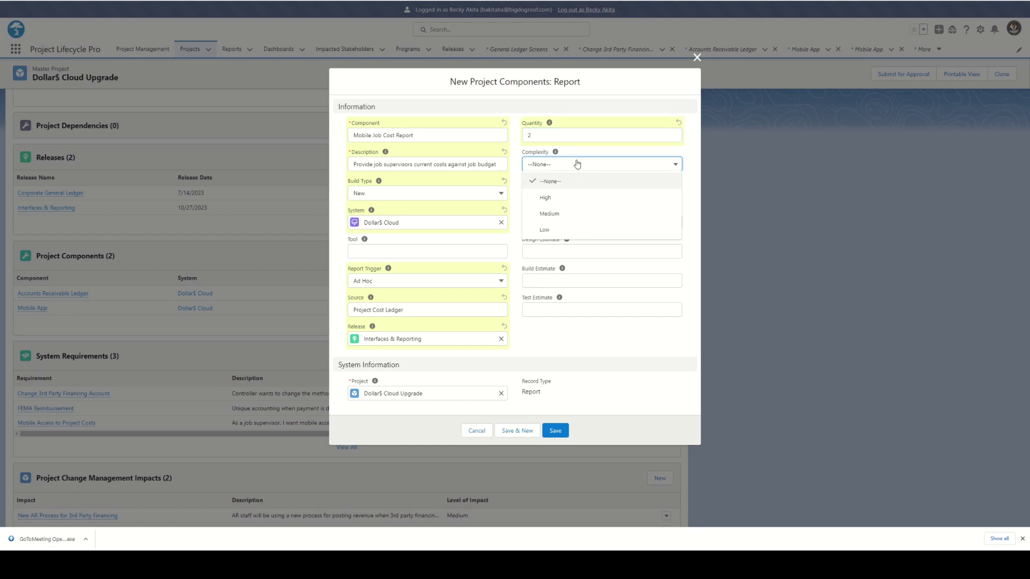
left_click(552, 228)
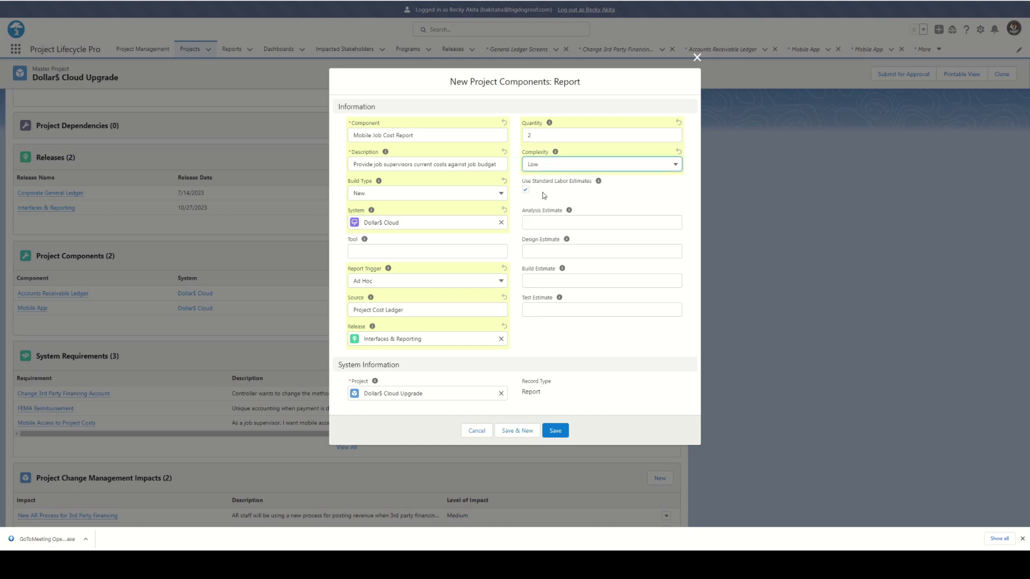
left_click(555, 432)
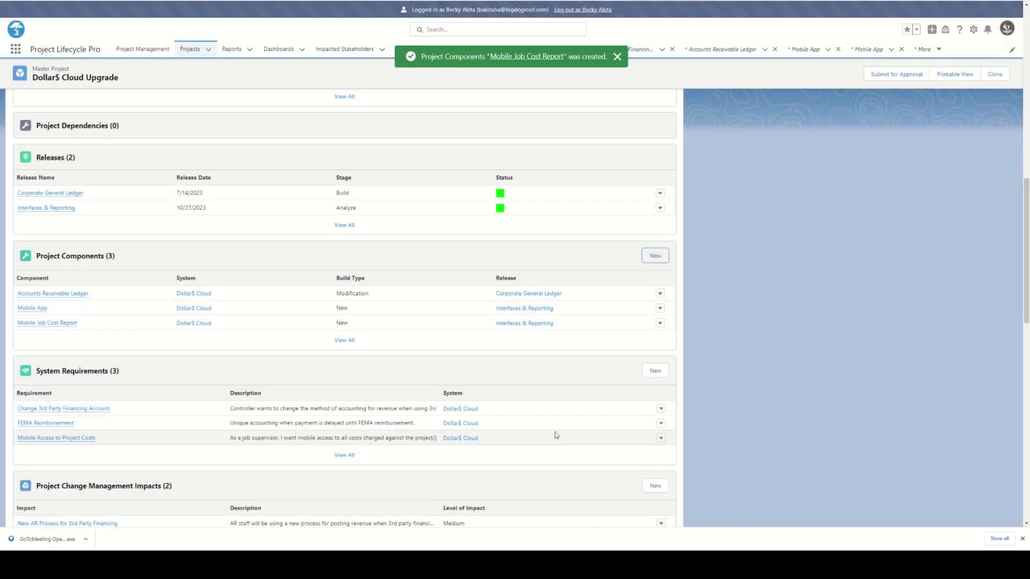
left_click(64, 323)
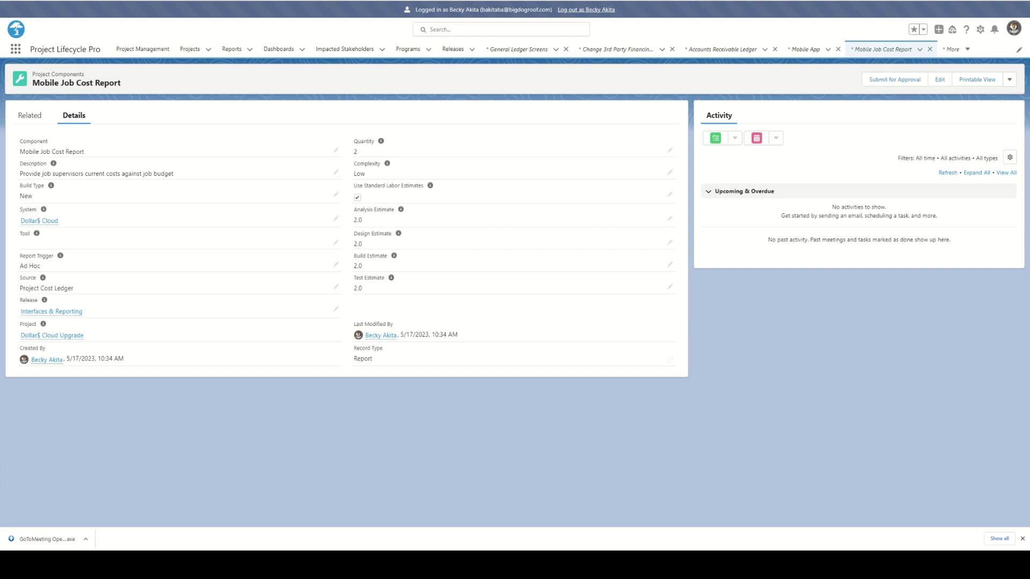
Open the Mobile Access to Project Costs system requirement from the Dollar$ Cloud Upgrade project's related records
left_click(190, 49)
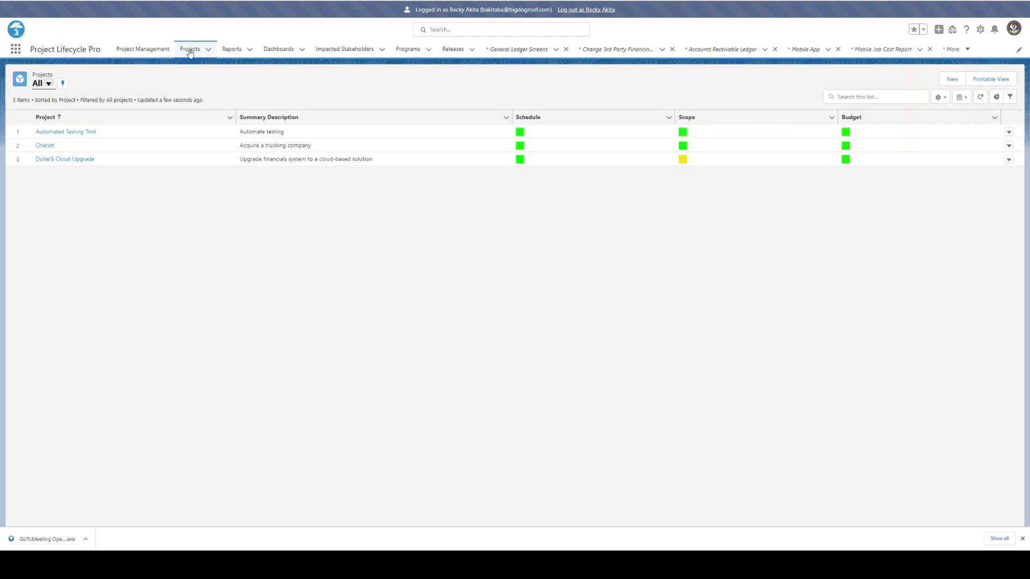
left_click(70, 159)
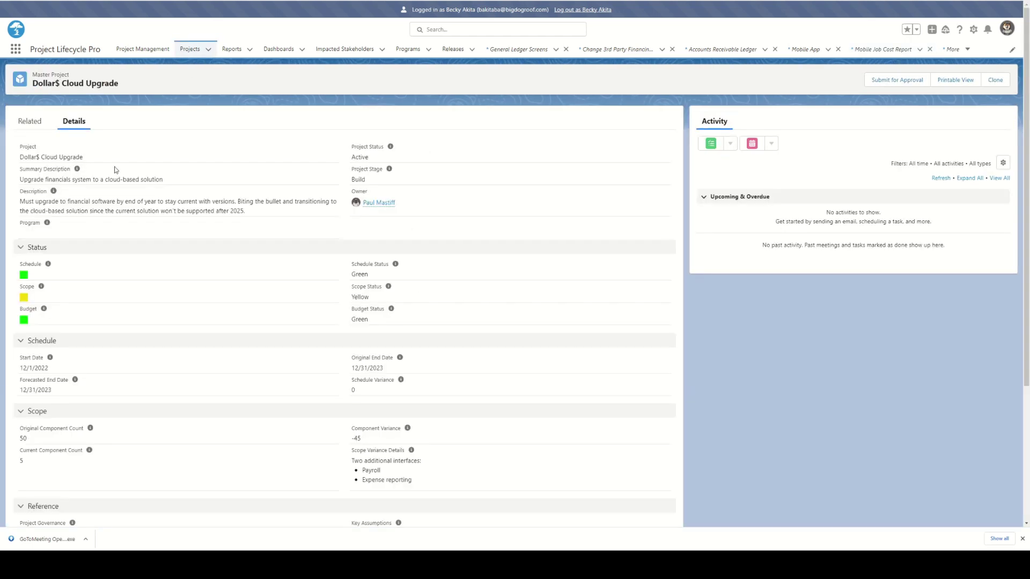
left_click(31, 123)
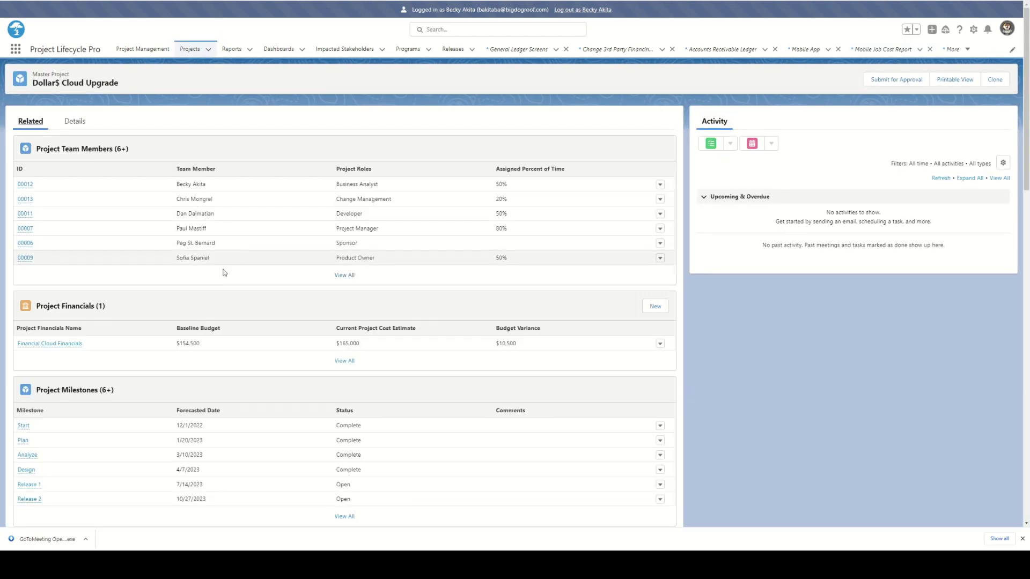
scroll(173, 302, "down", 4)
scroll(160, 299, "down", 8)
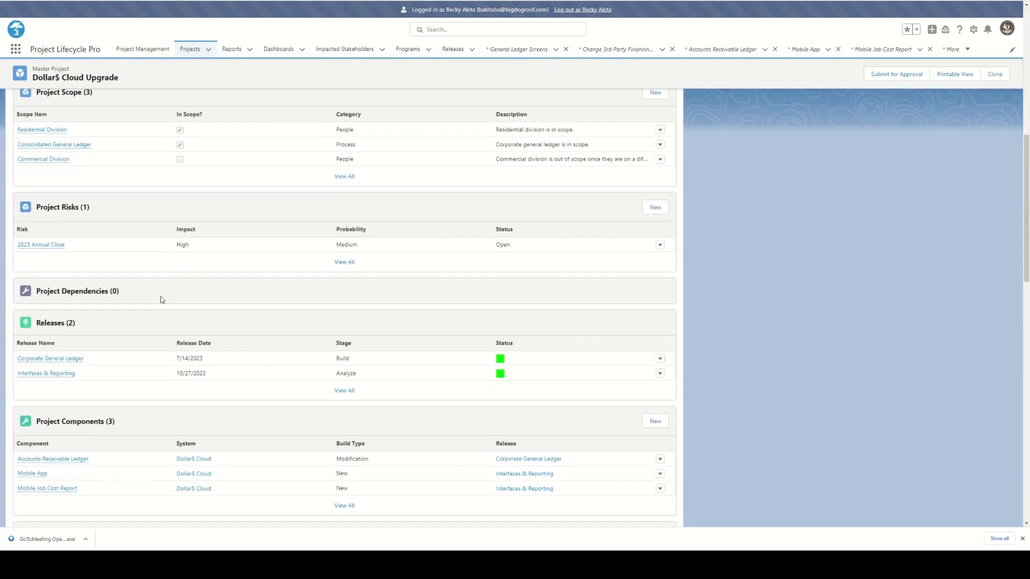
scroll(159, 300, "down", 2)
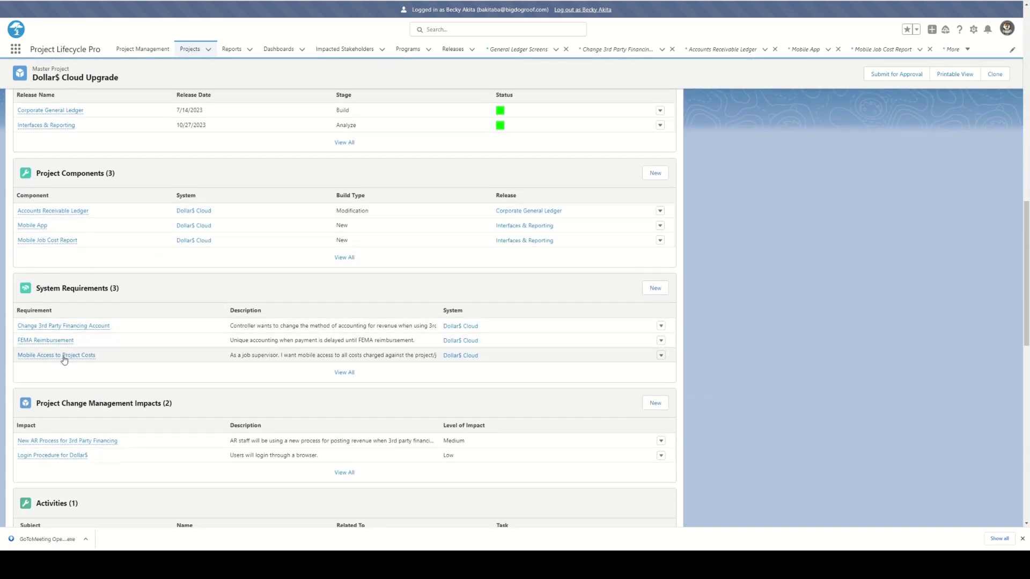
mouse_move(64, 359)
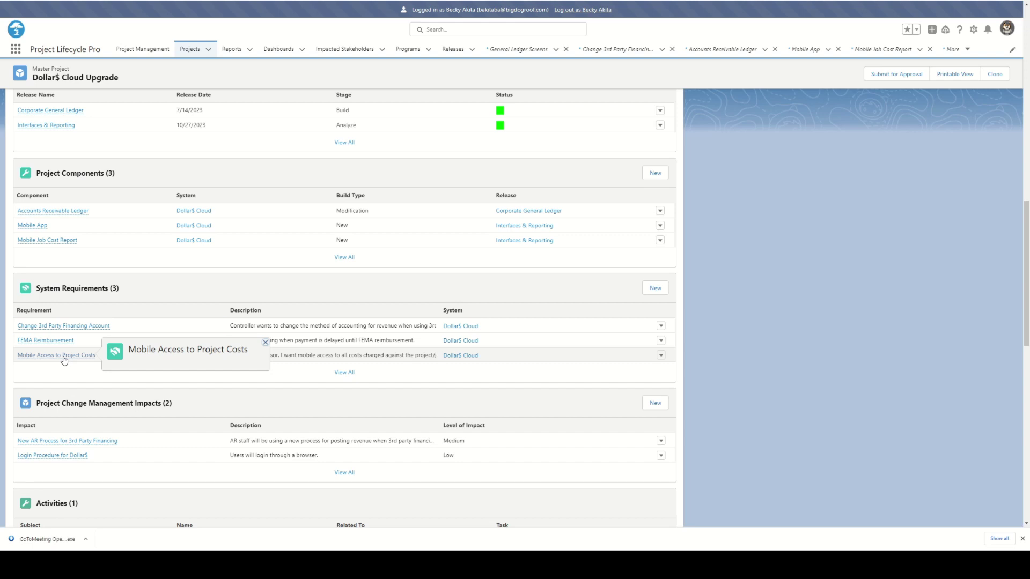
left_click(64, 356)
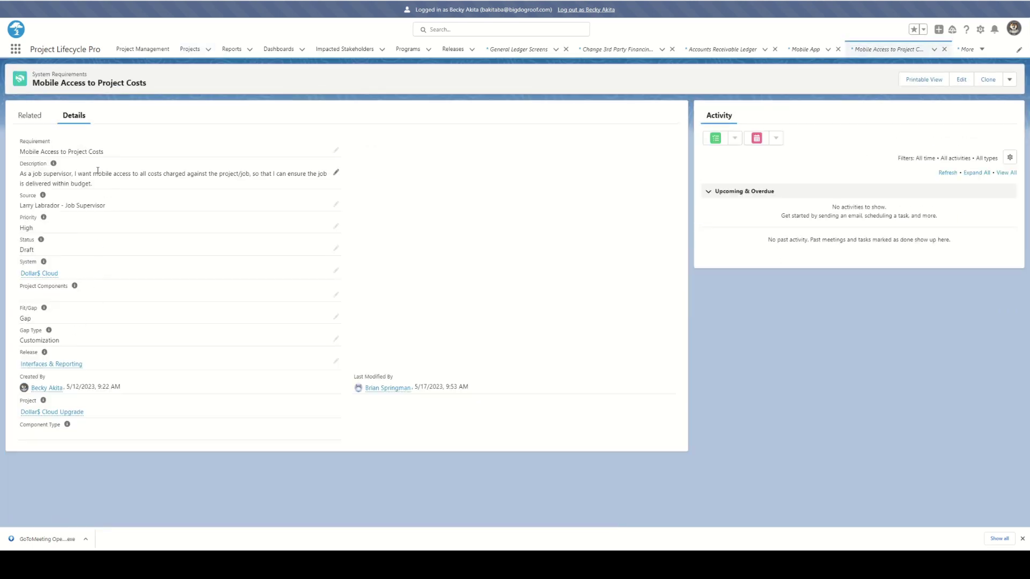
Link the Mobile App project component to the Mobile Access to Project Costs requirement and save the record
left_click(336, 295)
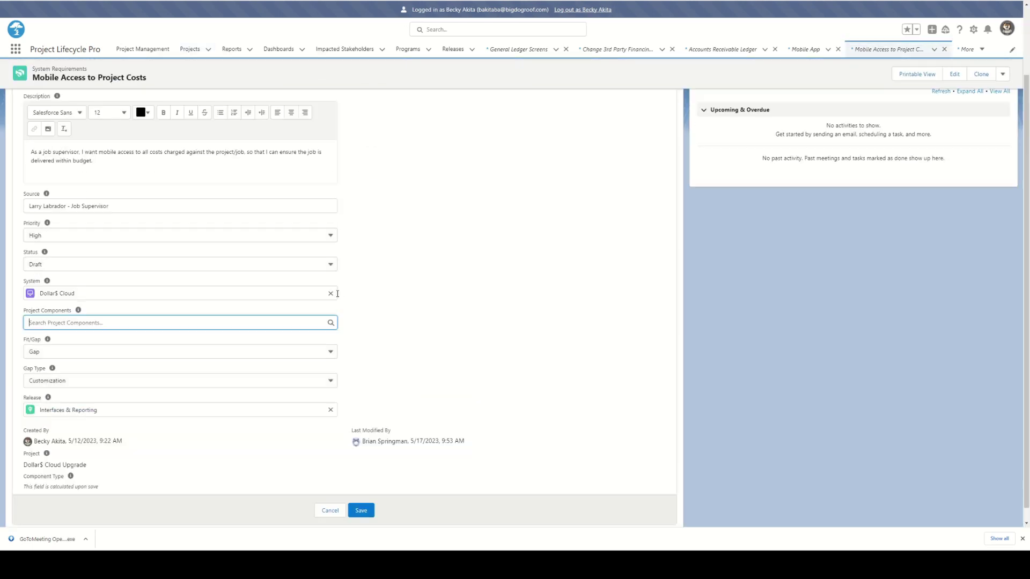
type("mobil")
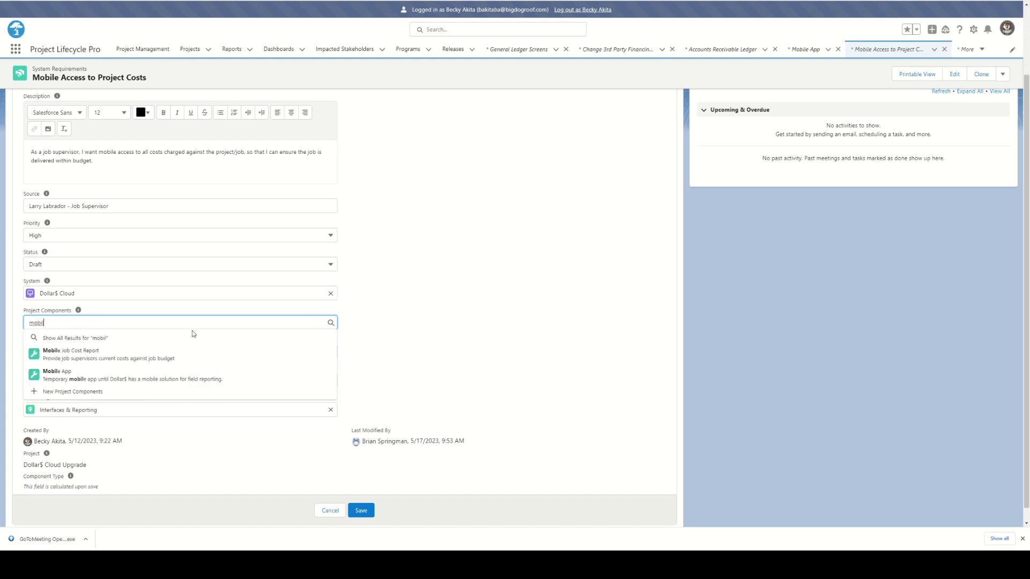
left_click(102, 376)
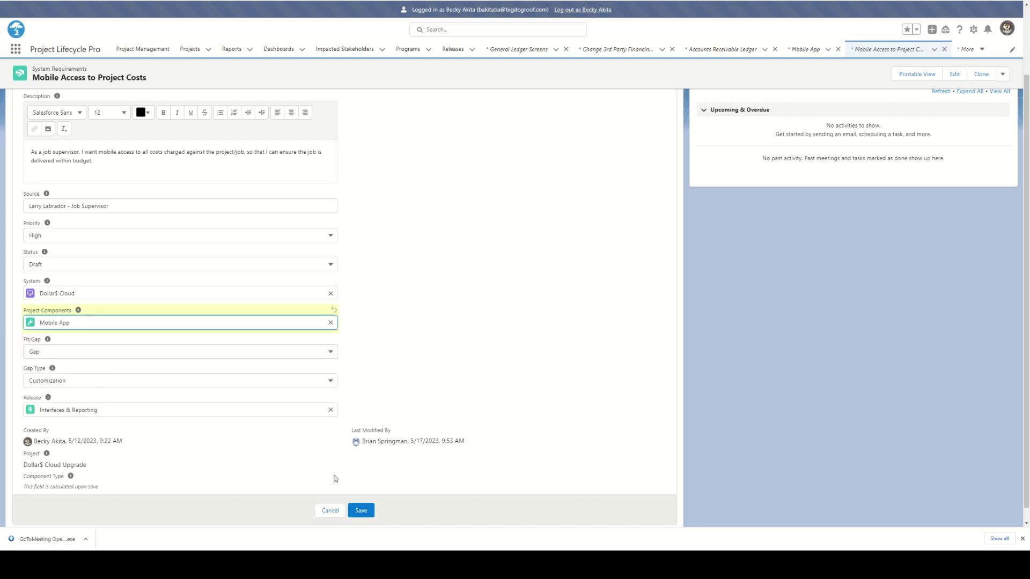
left_click(361, 512)
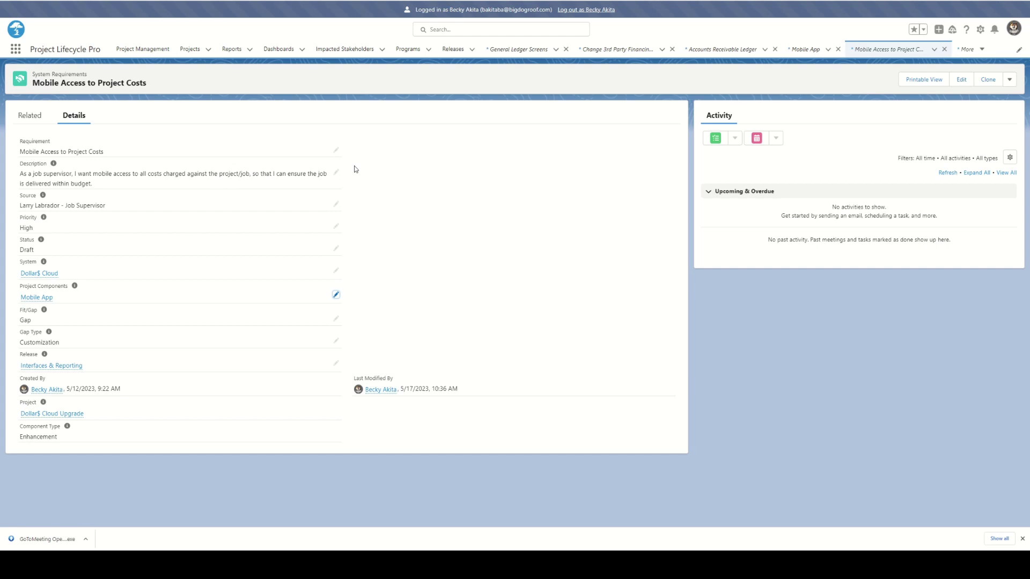
Open the Project Release Labor Estimates report from the recent reports
left_click(241, 53)
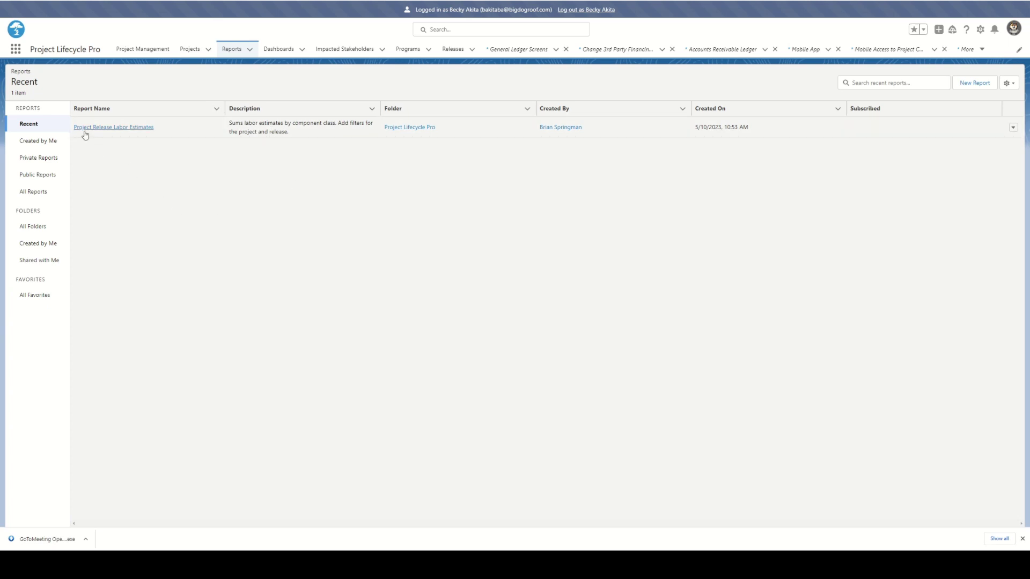
left_click(111, 127)
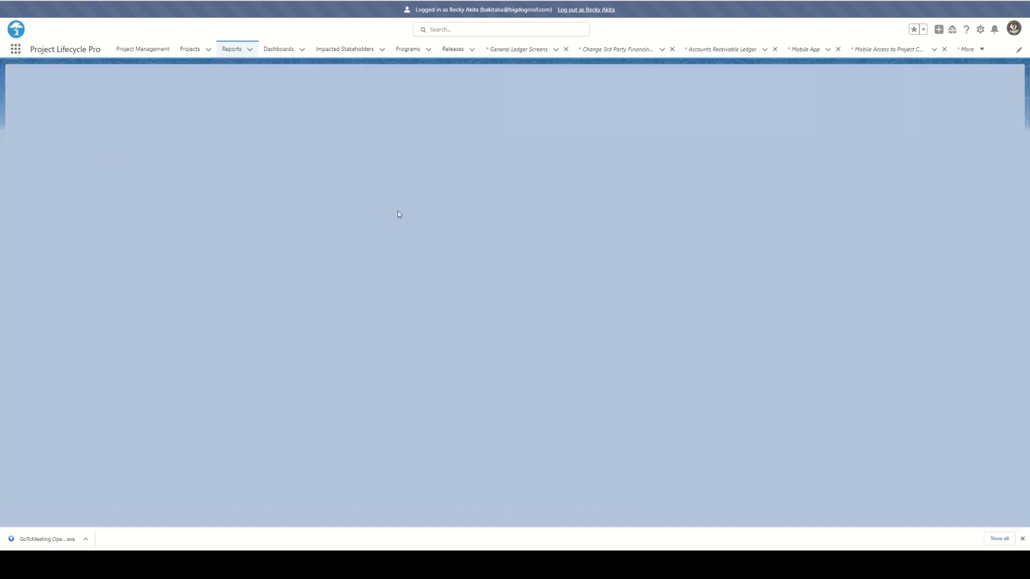